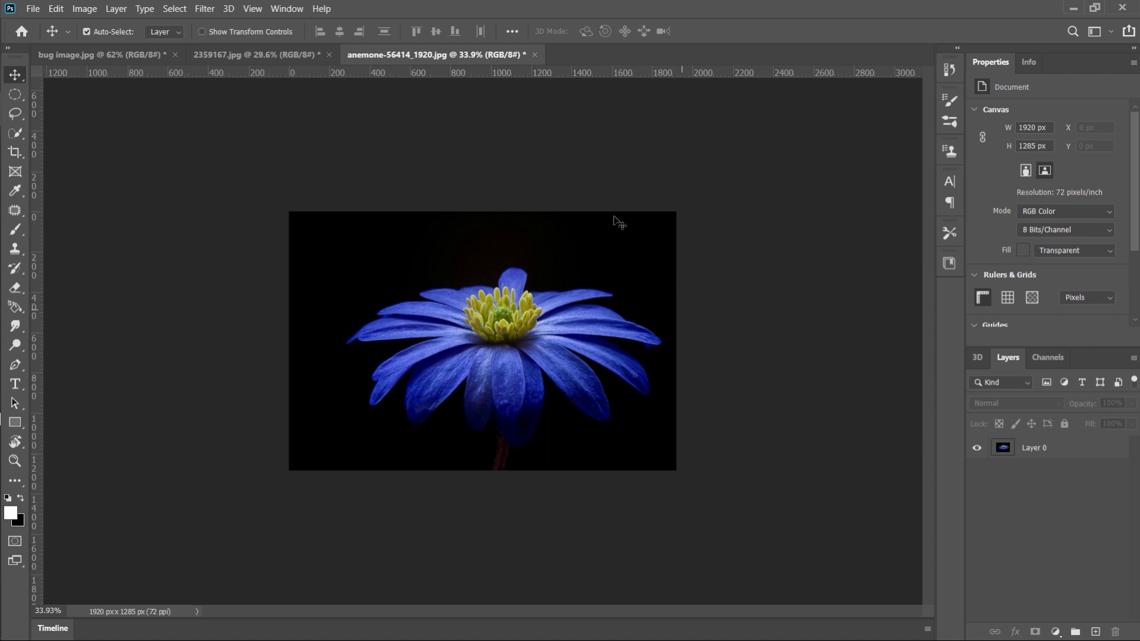
pyautogui.click(270, 51)
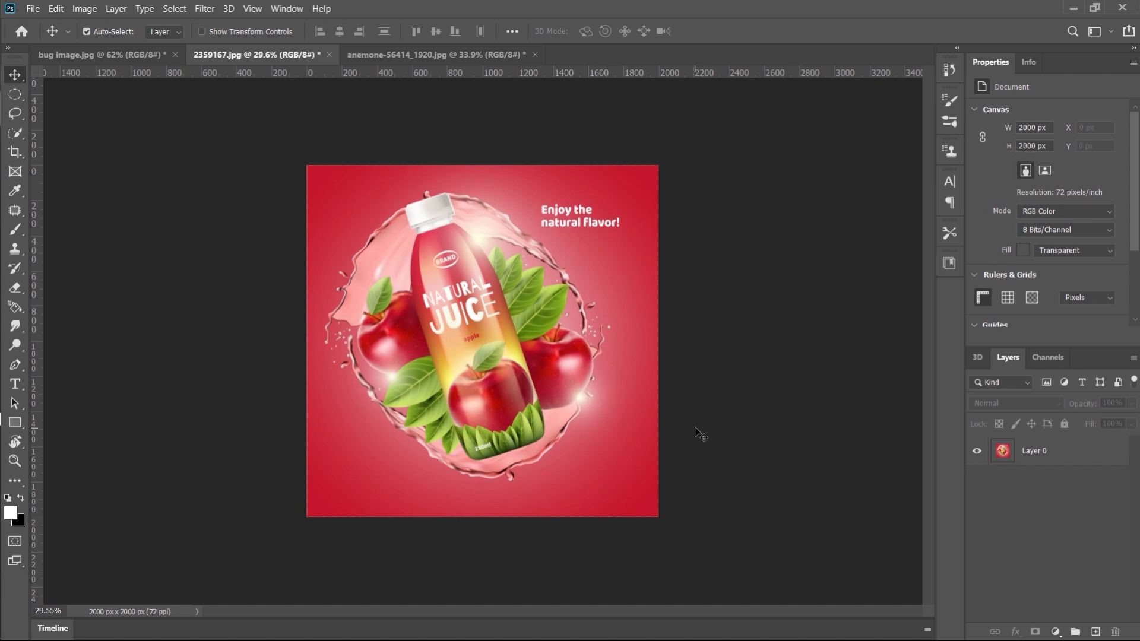
pyautogui.click(134, 56)
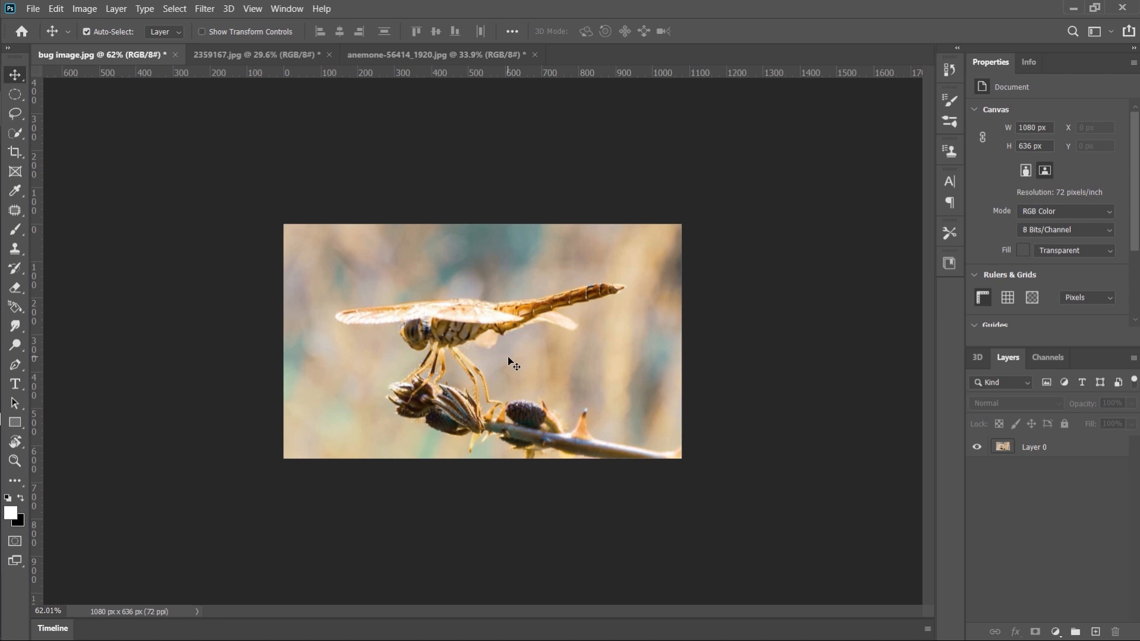
pyautogui.click(465, 53)
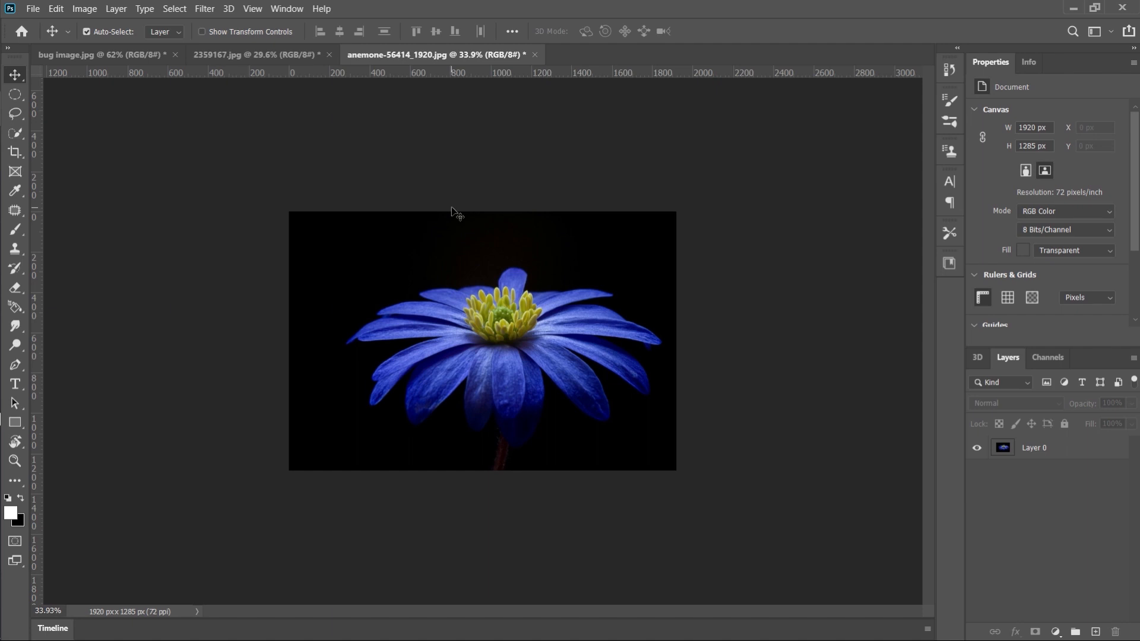
pyautogui.click(109, 51)
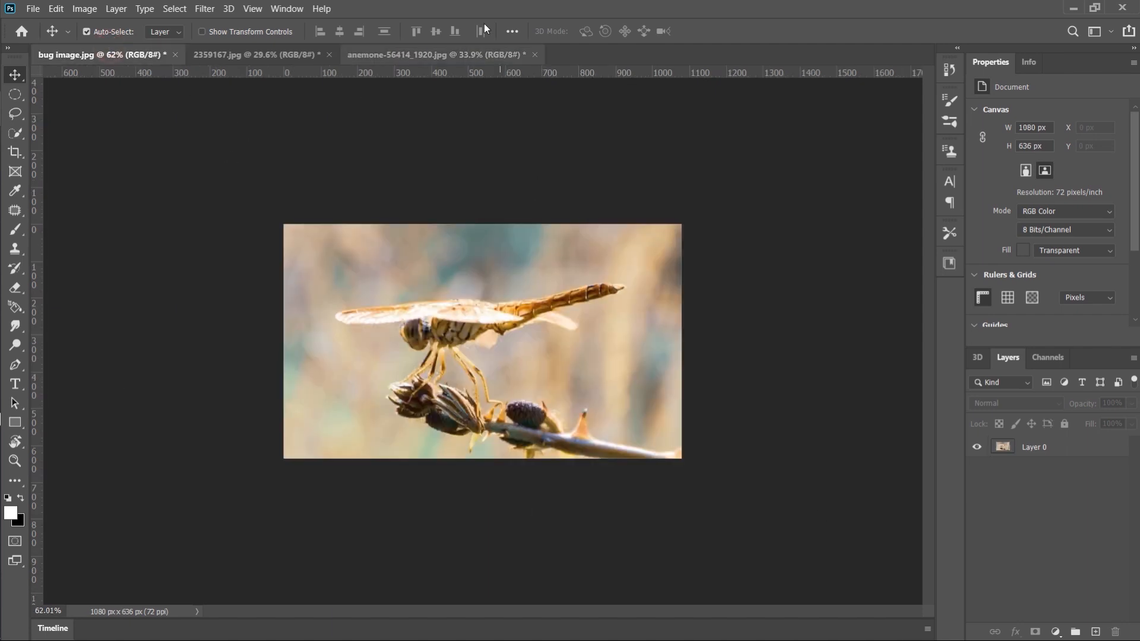
pyautogui.click(457, 55)
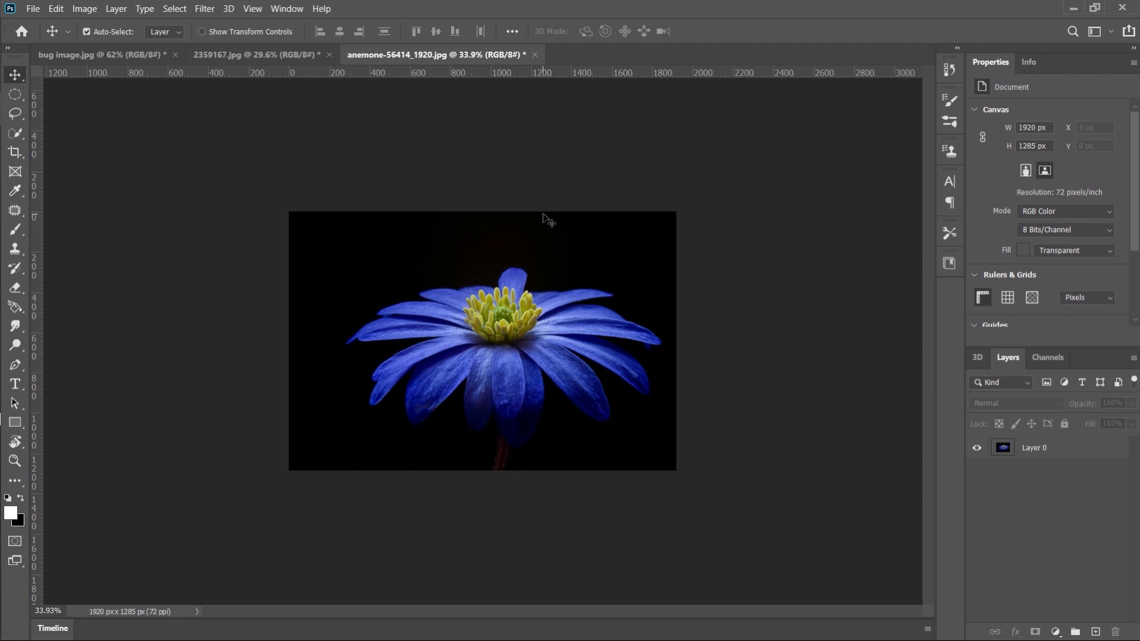
# Extend the blue anemone image's canvas to the right with the Crop tool, to 3116 px wide by 1285 px high
pyautogui.click(1033, 453)
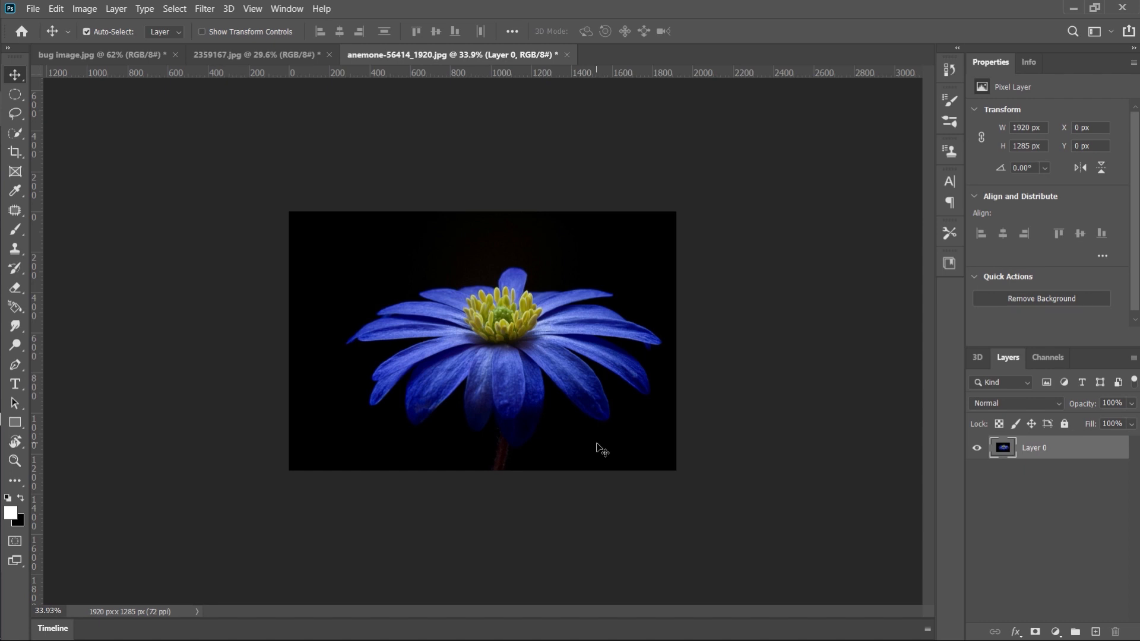
pyautogui.press('c')
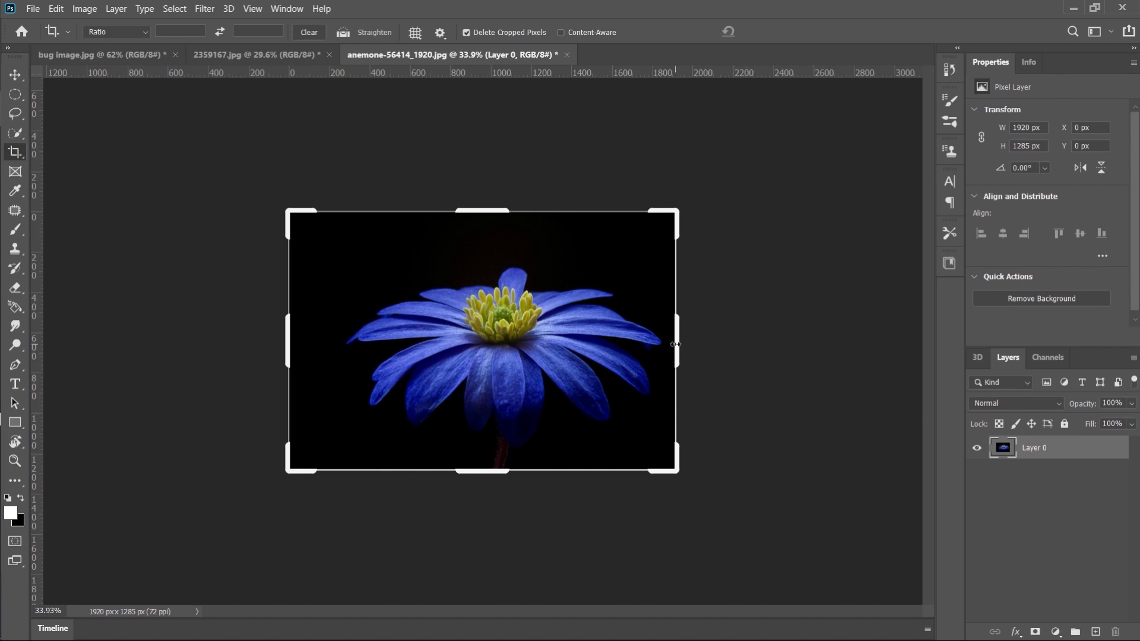
pyautogui.moveTo(675, 344); pyautogui.dragTo(795, 370)
pyautogui.press('Return')
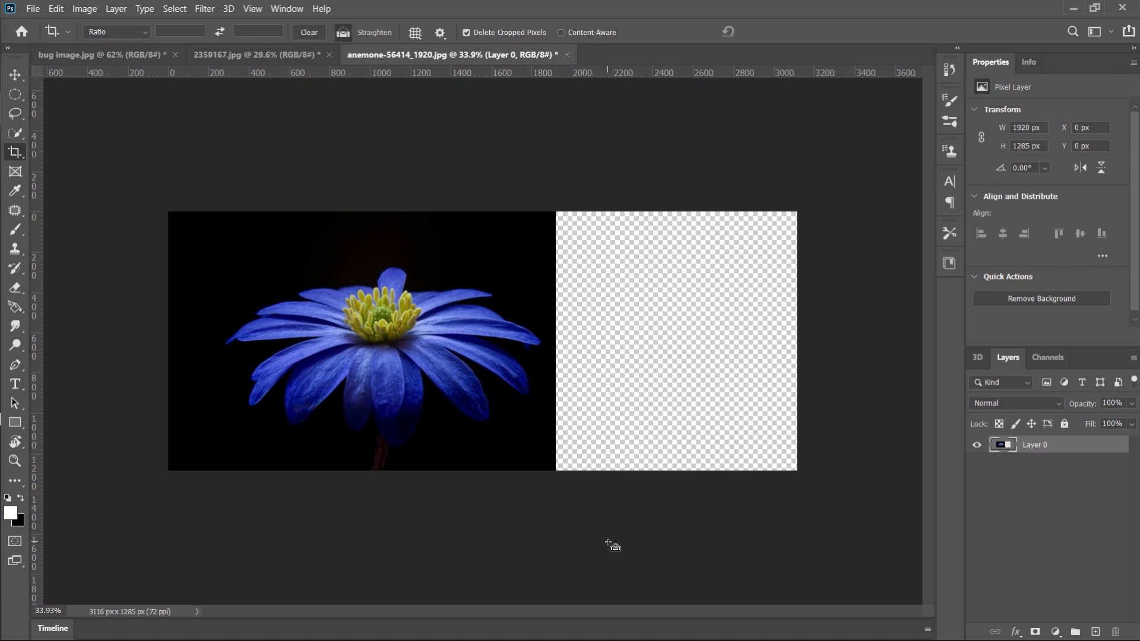
# Try to stretch the flower layer across the empty right part of the canvas with Free Transform
pyautogui.hotkey('ctrl', 't')
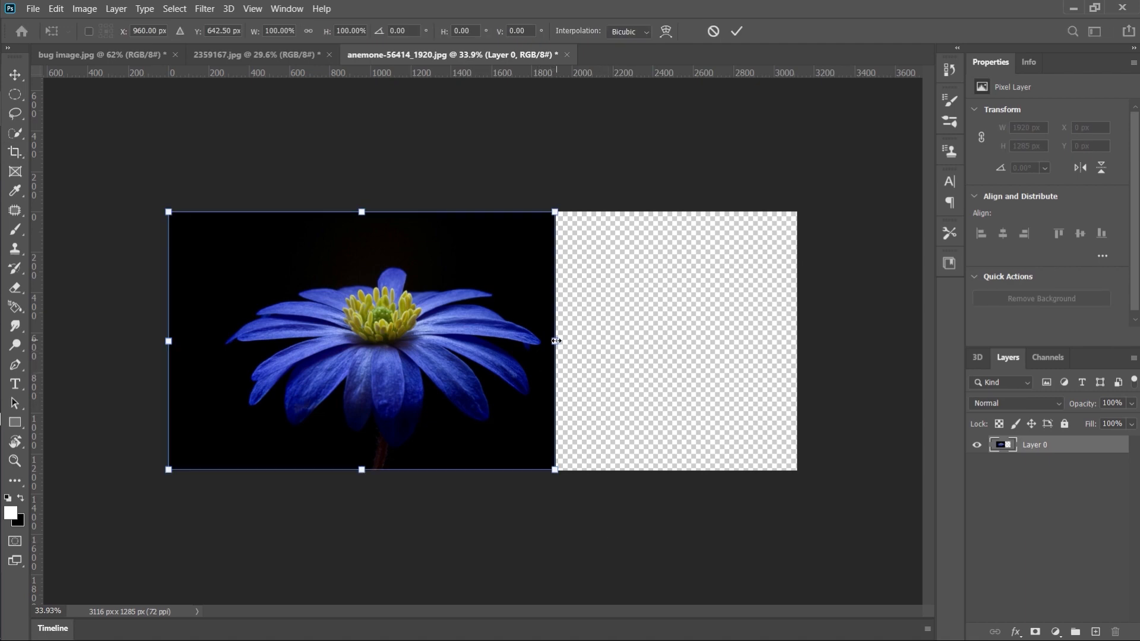
pyautogui.moveTo(556, 341); pyautogui.dragTo(807, 355)
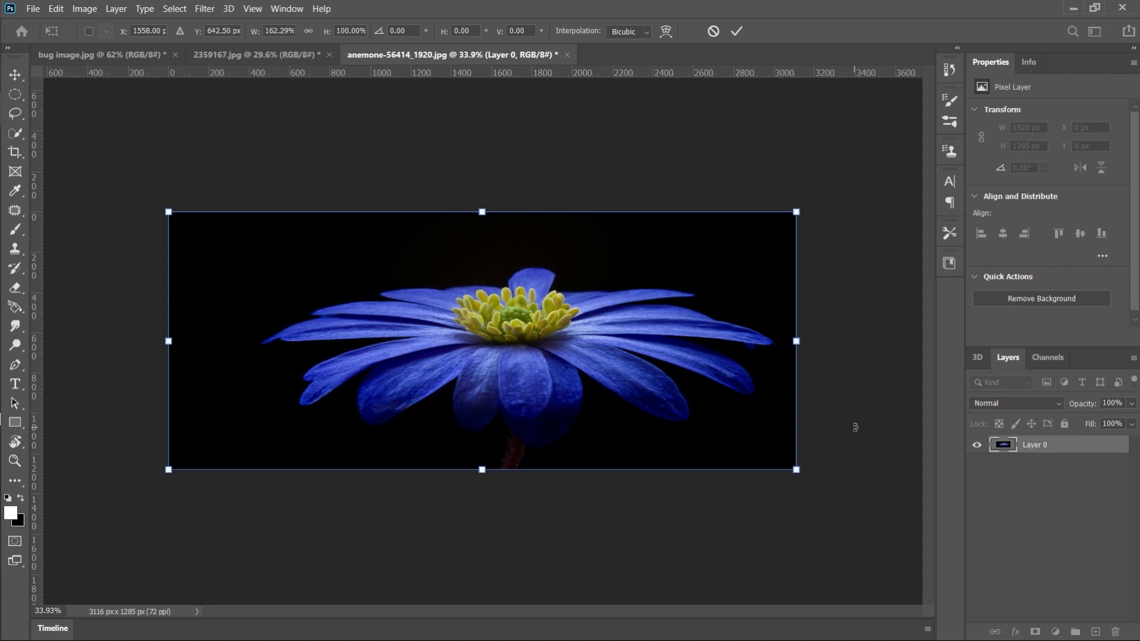
pyautogui.hotkey('ctrl', 'z')
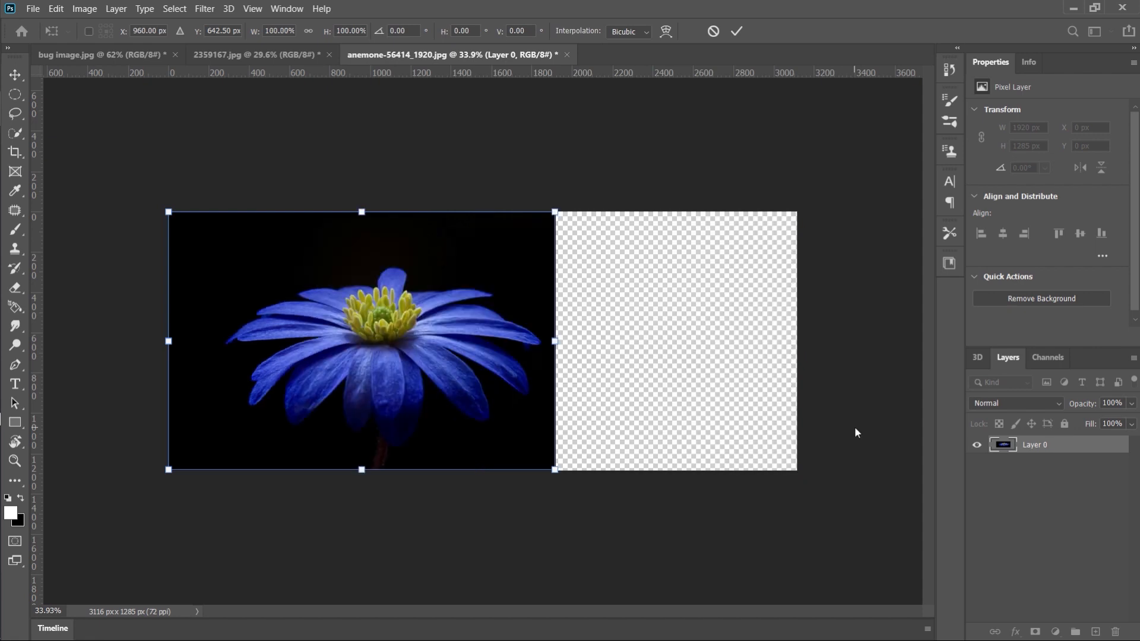
pyautogui.click(1055, 508)
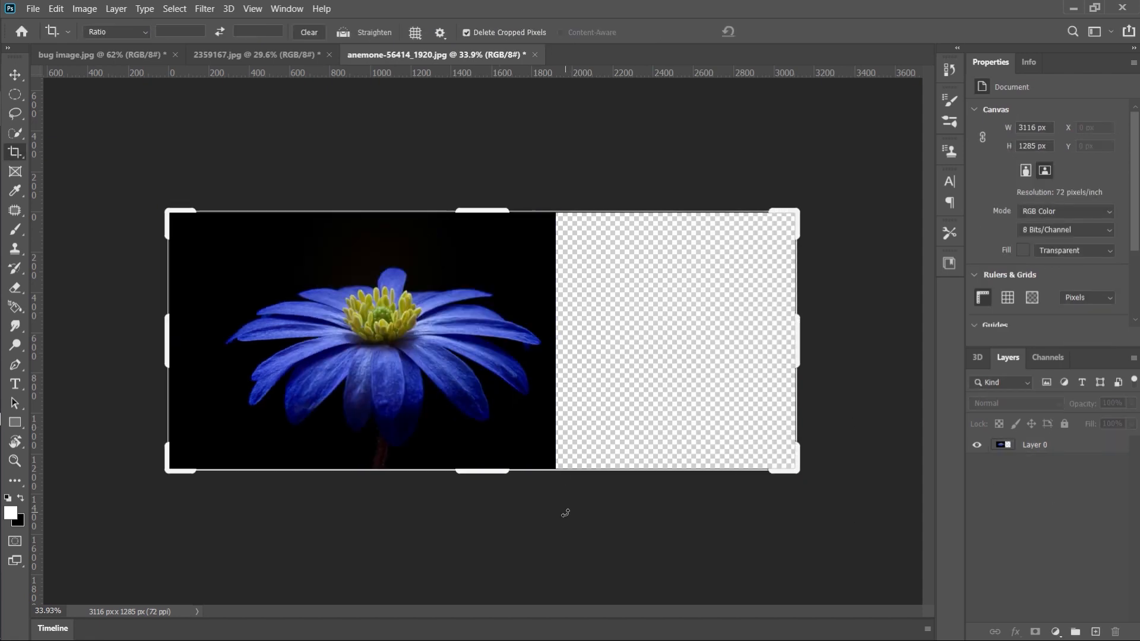
pyautogui.press('v')
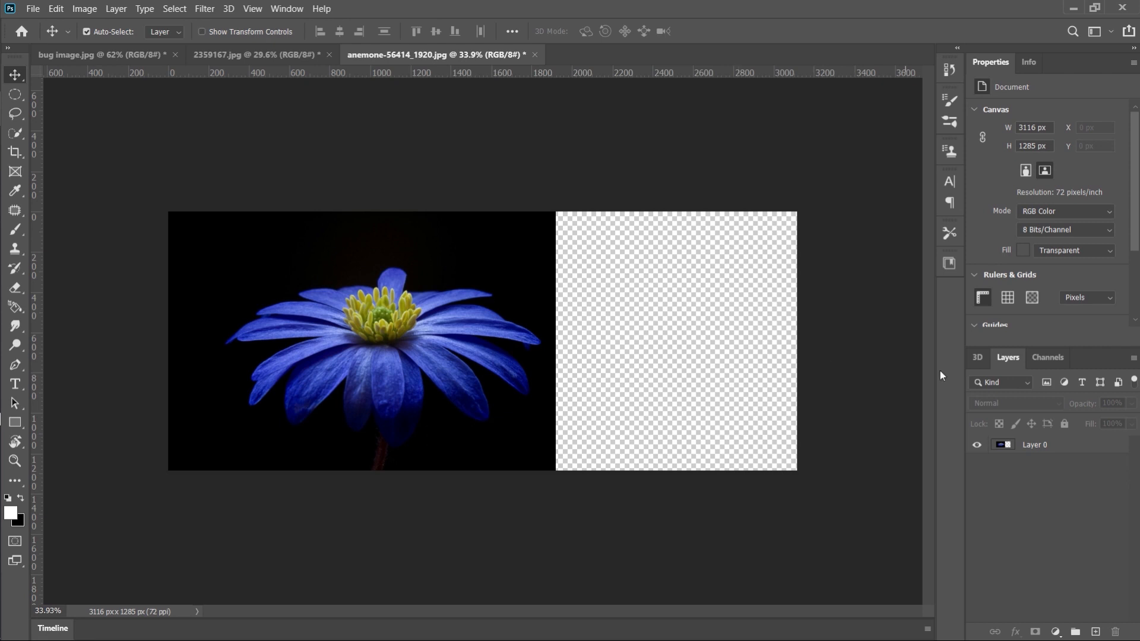
# Stretch the flower layer to the canvas's right edge with Content-Aware Scale, to 162.29% width
pyautogui.click(1067, 451)
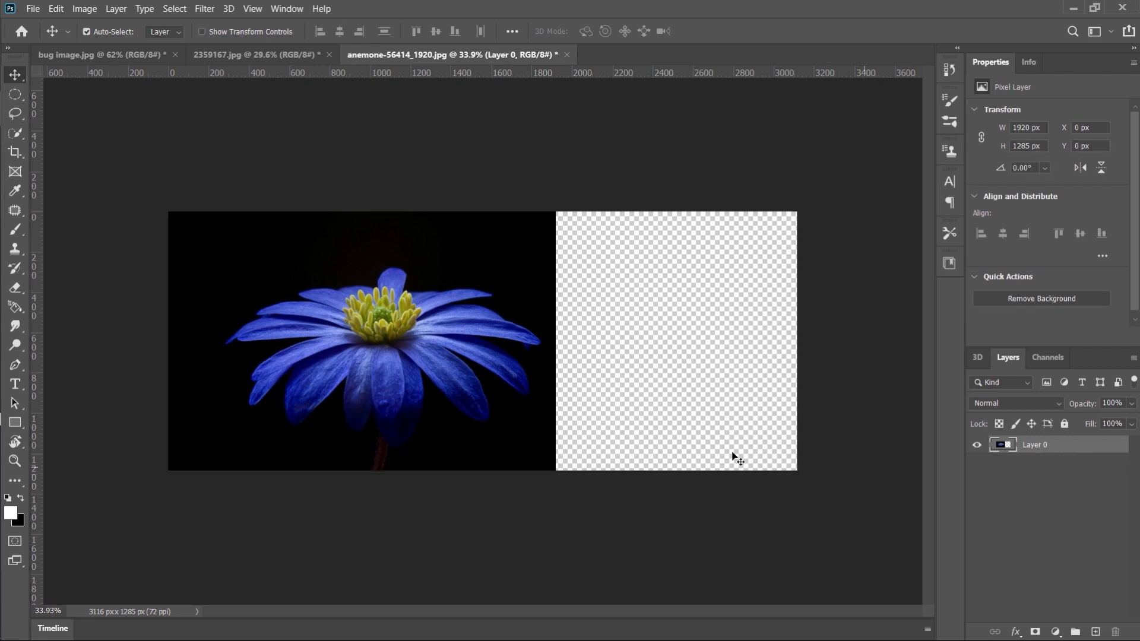
pyautogui.click(65, 9)
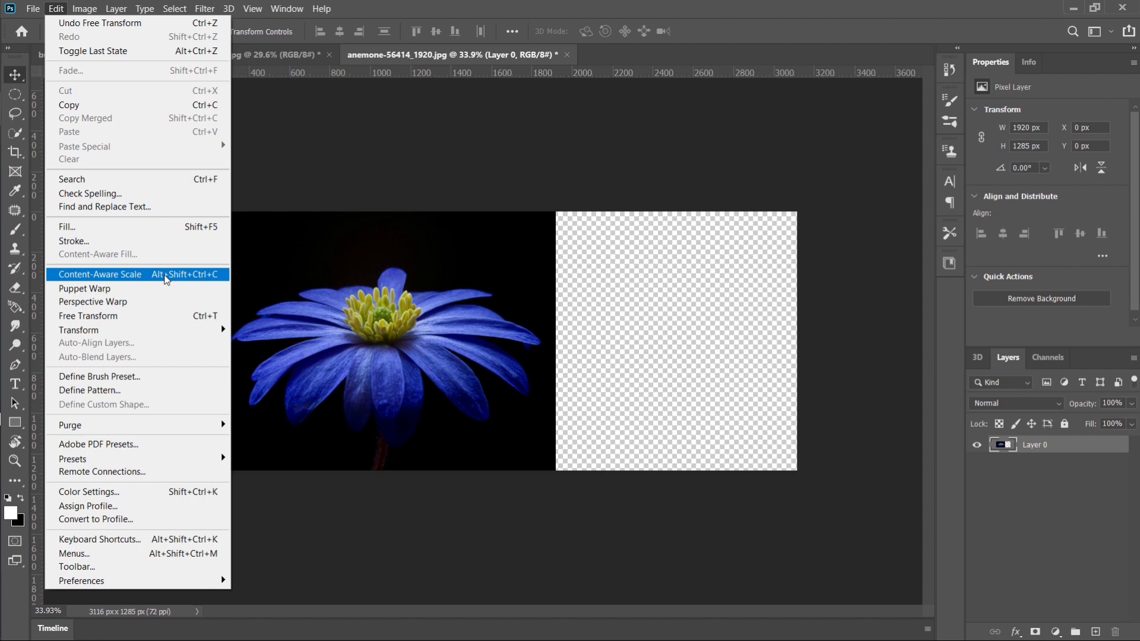
pyautogui.click(167, 280)
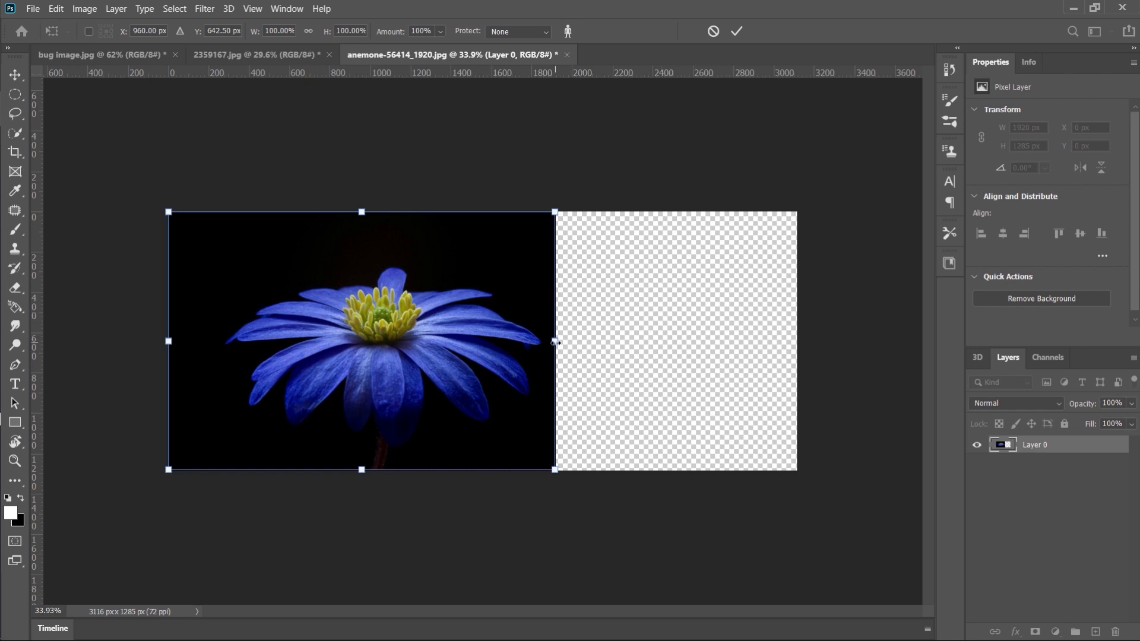
pyautogui.moveTo(555, 342); pyautogui.dragTo(796, 348)
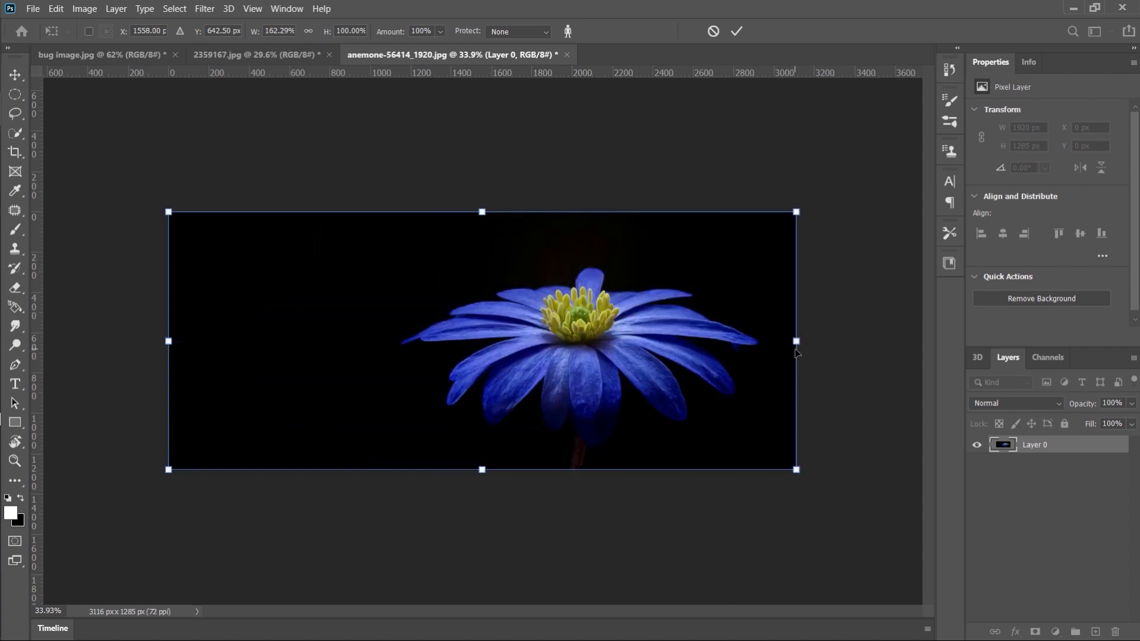
pyautogui.click(747, 28)
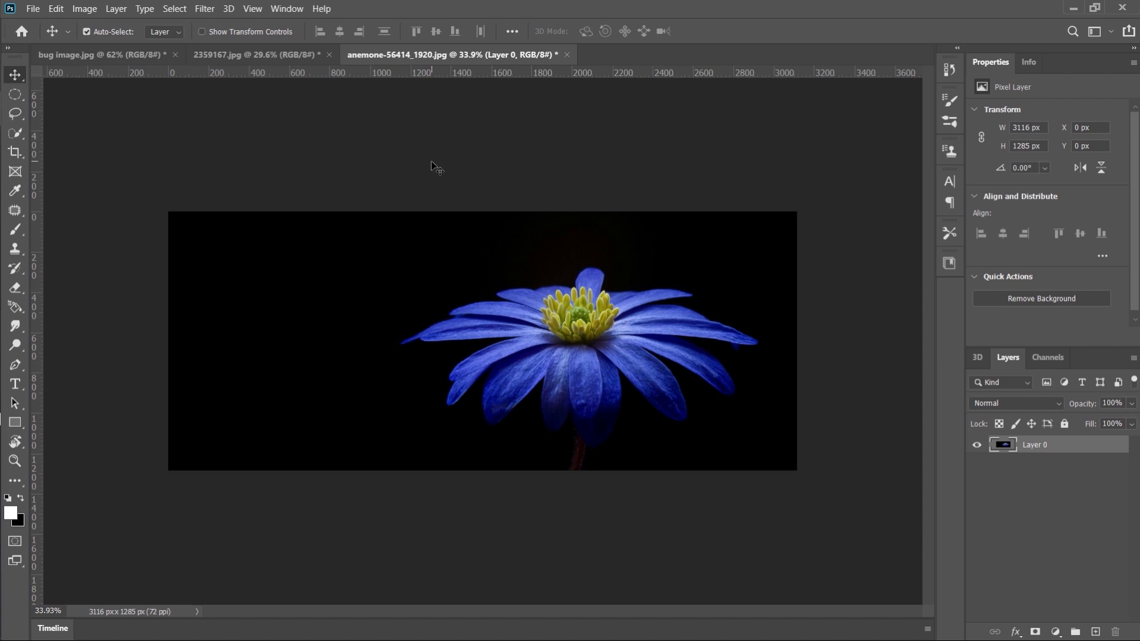
# Extend the canvas of bug image.jpg on both the left and right sides with the Crop tool, to 1847 px wide
pyautogui.click(127, 55)
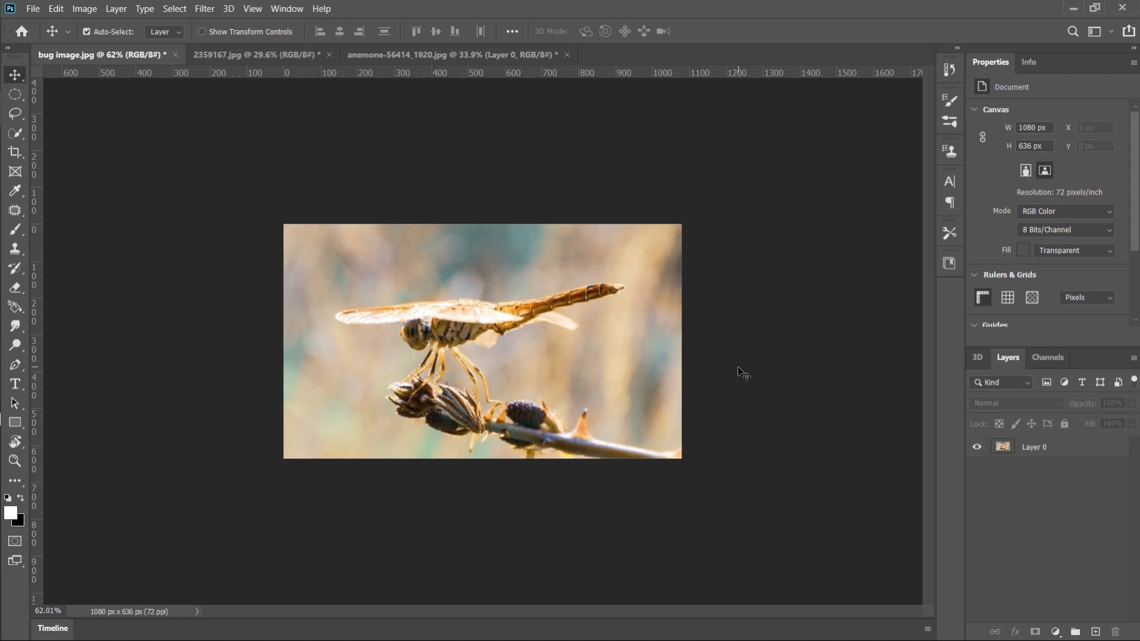
pyautogui.press('c')
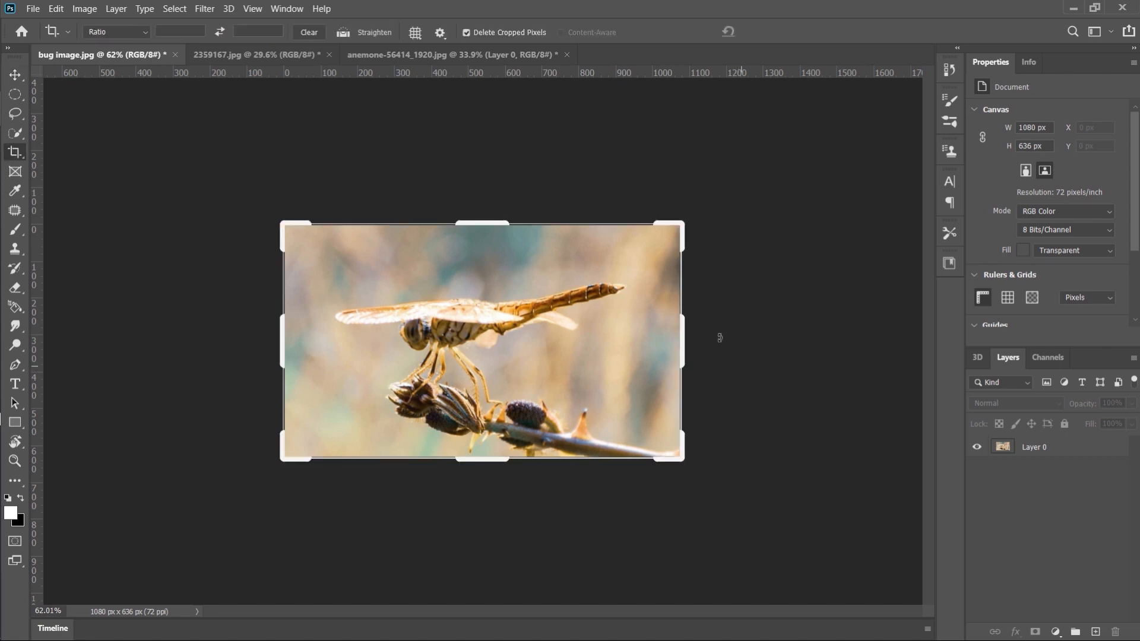
pyautogui.moveTo(685, 333); pyautogui.dragTo(783, 327)
pyautogui.moveTo(182, 341); pyautogui.dragTo(140, 338)
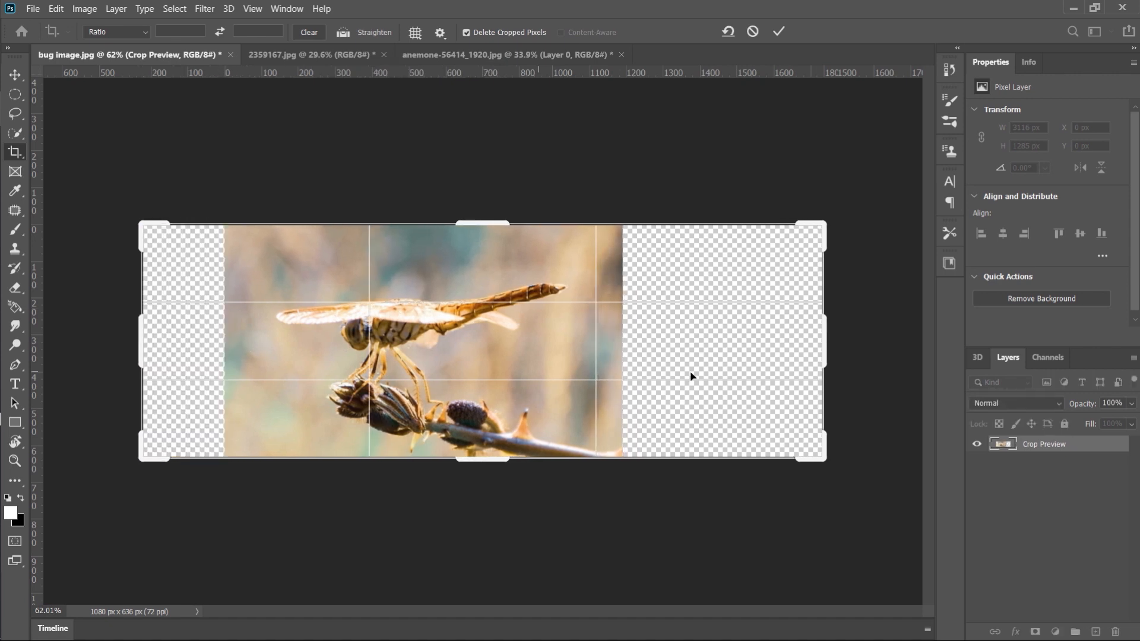
pyautogui.click(779, 30)
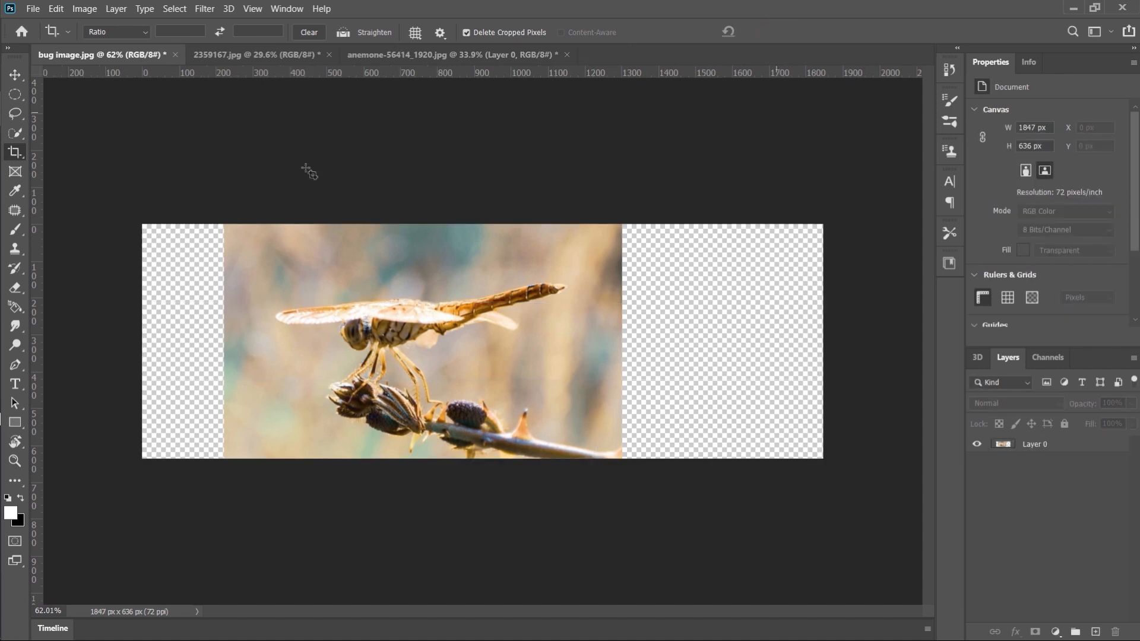
# Stretch the dragonfly layer to both side edges of the canvas with Content-Aware Scale, to 171.02% width
pyautogui.click(1044, 446)
pyautogui.click(52, 9)
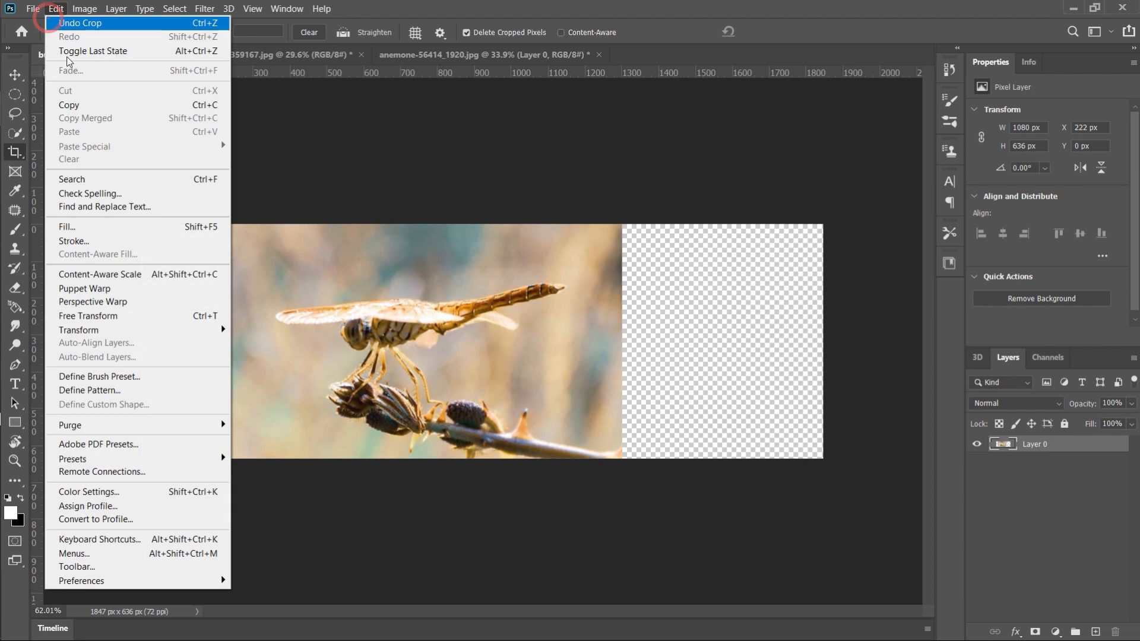
pyautogui.click(101, 274)
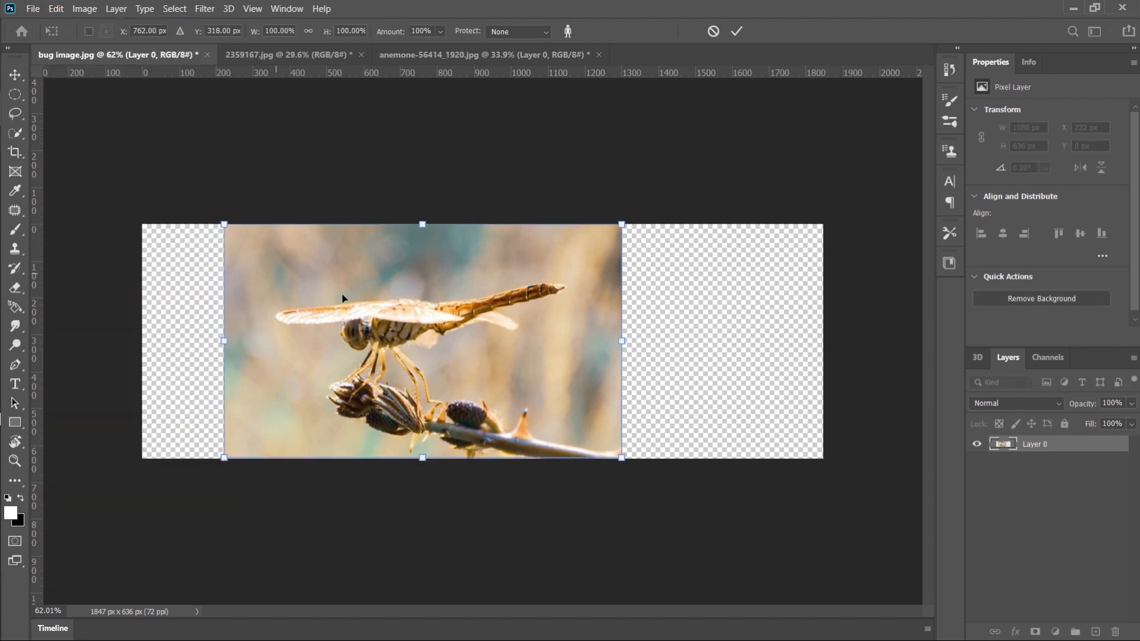
pyautogui.moveTo(224, 342); pyautogui.dragTo(142, 347)
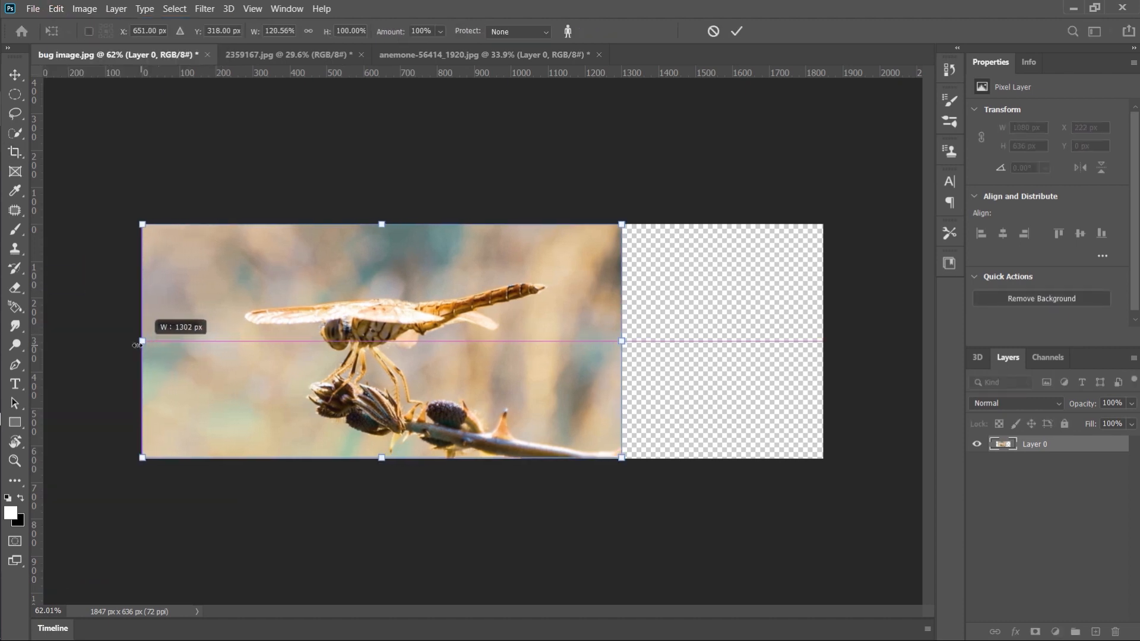
pyautogui.moveTo(618, 347); pyautogui.dragTo(820, 332)
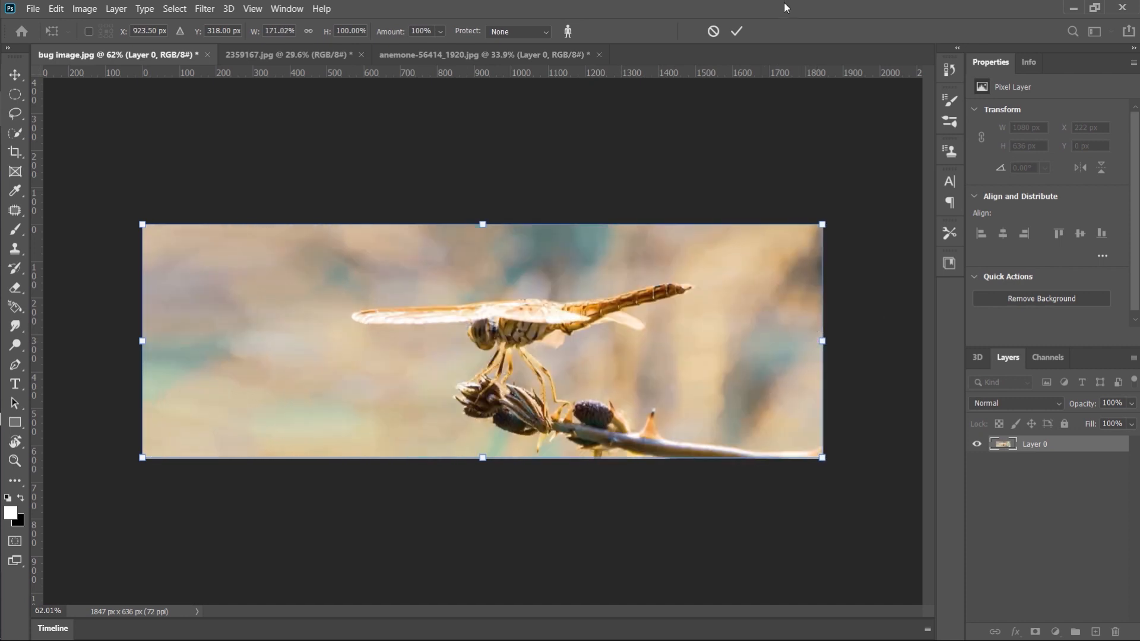
pyautogui.click(737, 31)
pyautogui.press('c')
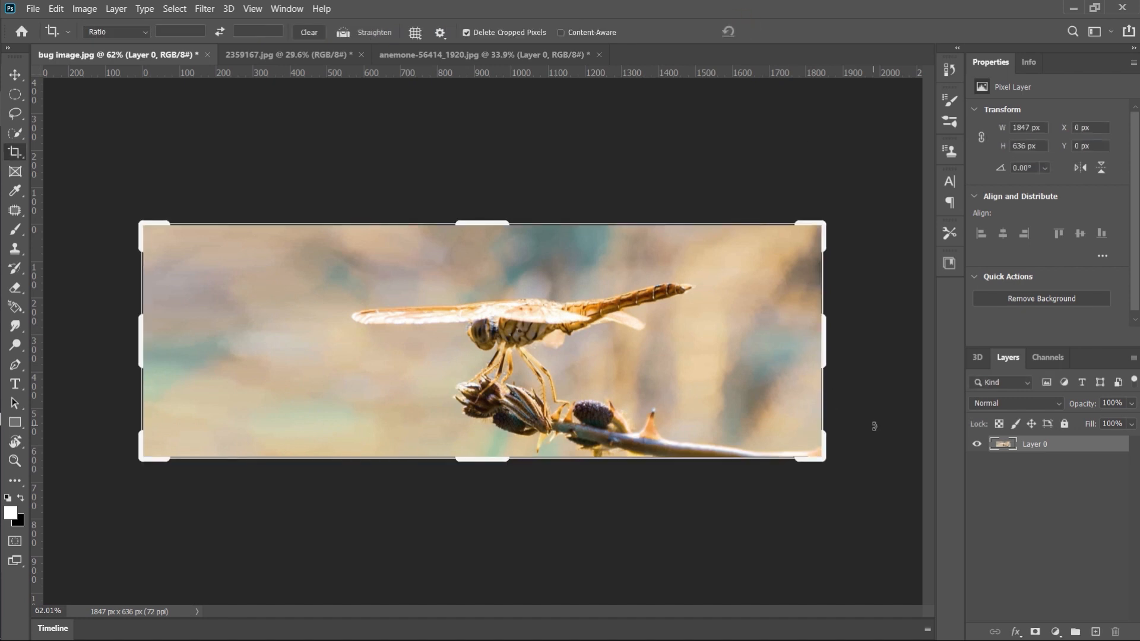
pyautogui.press('v')
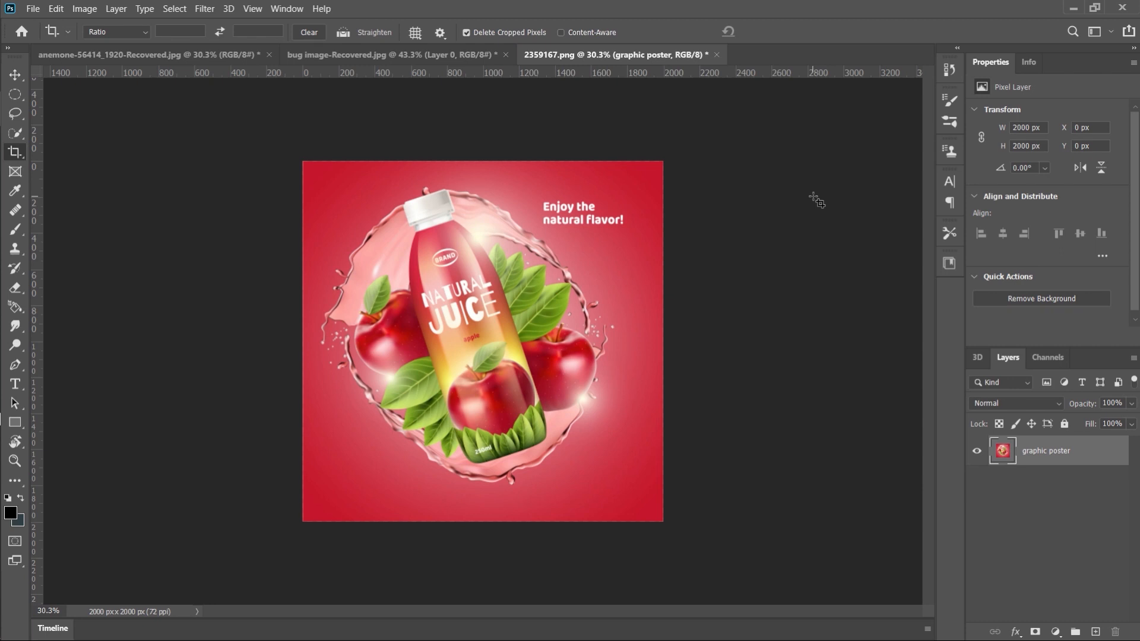
# Extend the juice poster's canvas at the top and both sides with the Crop tool, to 2132 × 2092 px
pyautogui.press('v')
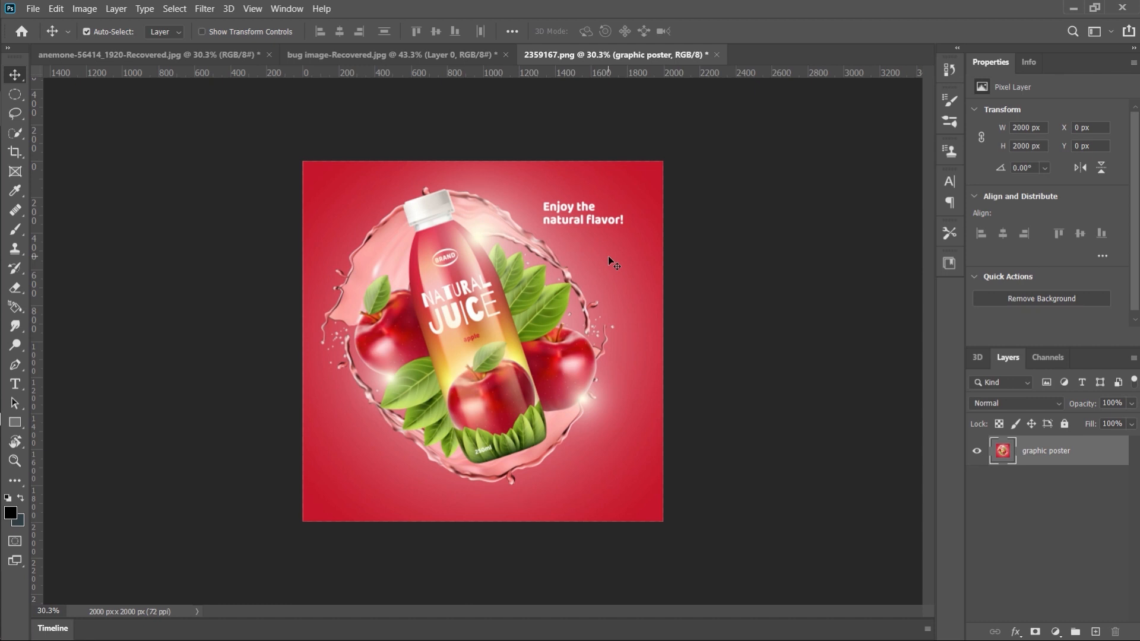
pyautogui.press('c')
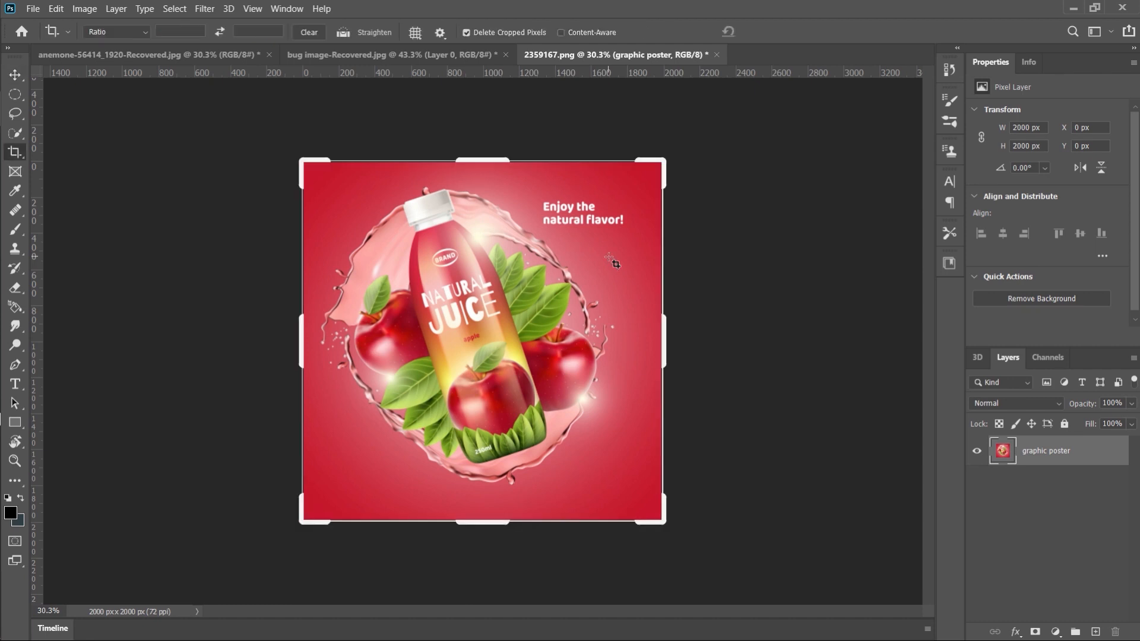
pyautogui.moveTo(662, 157); pyautogui.dragTo(670, 149)
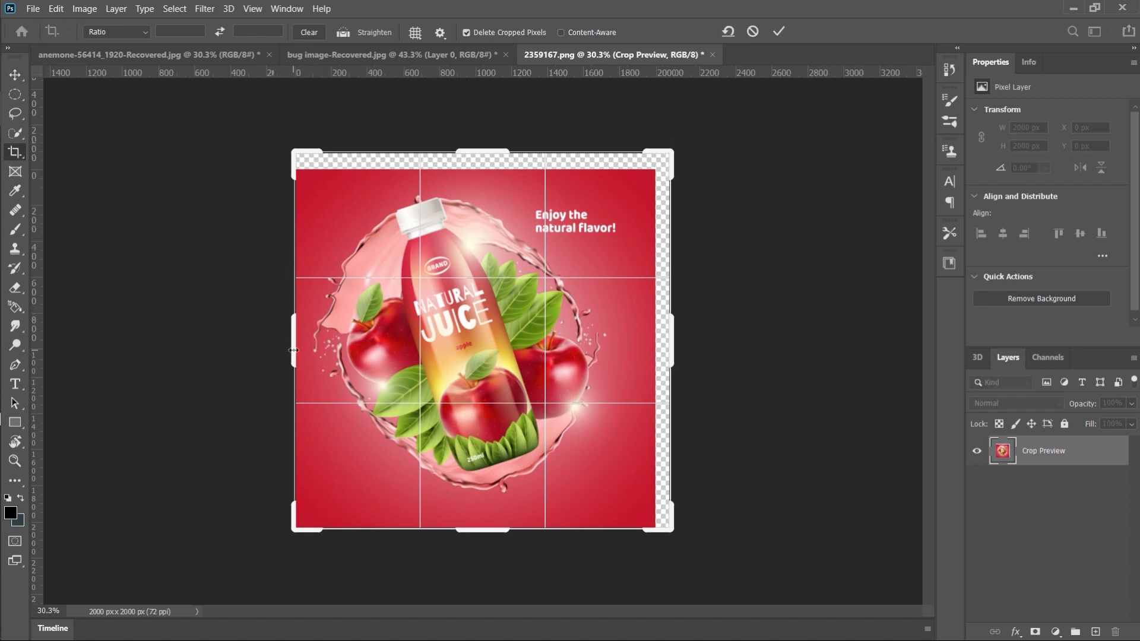
pyautogui.moveTo(293, 350); pyautogui.dragTo(289, 351)
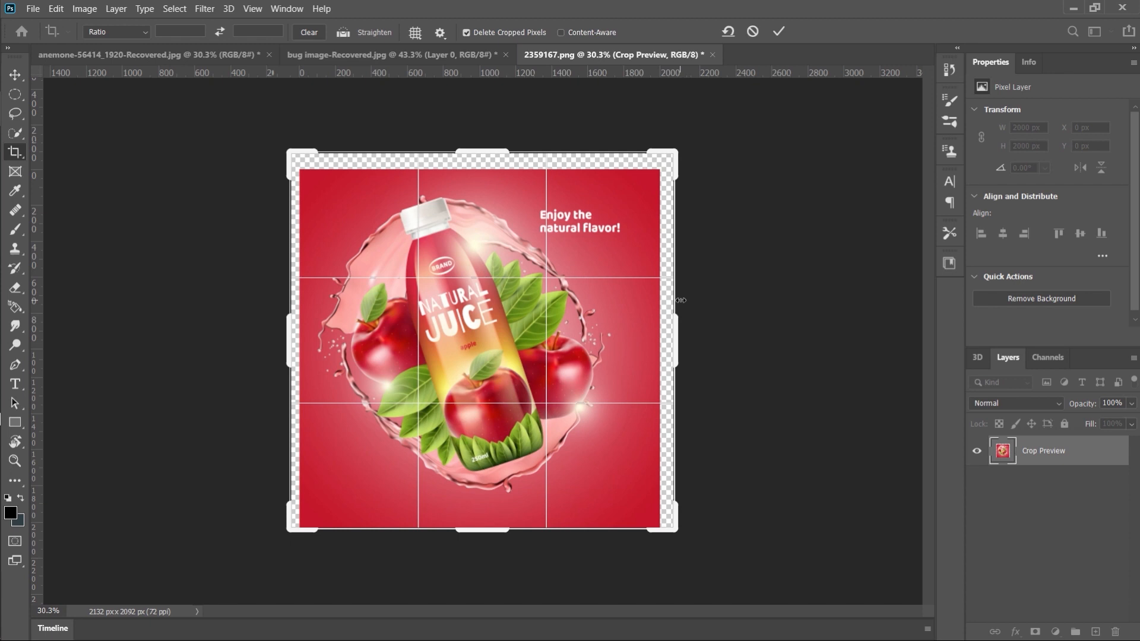
pyautogui.click(777, 32)
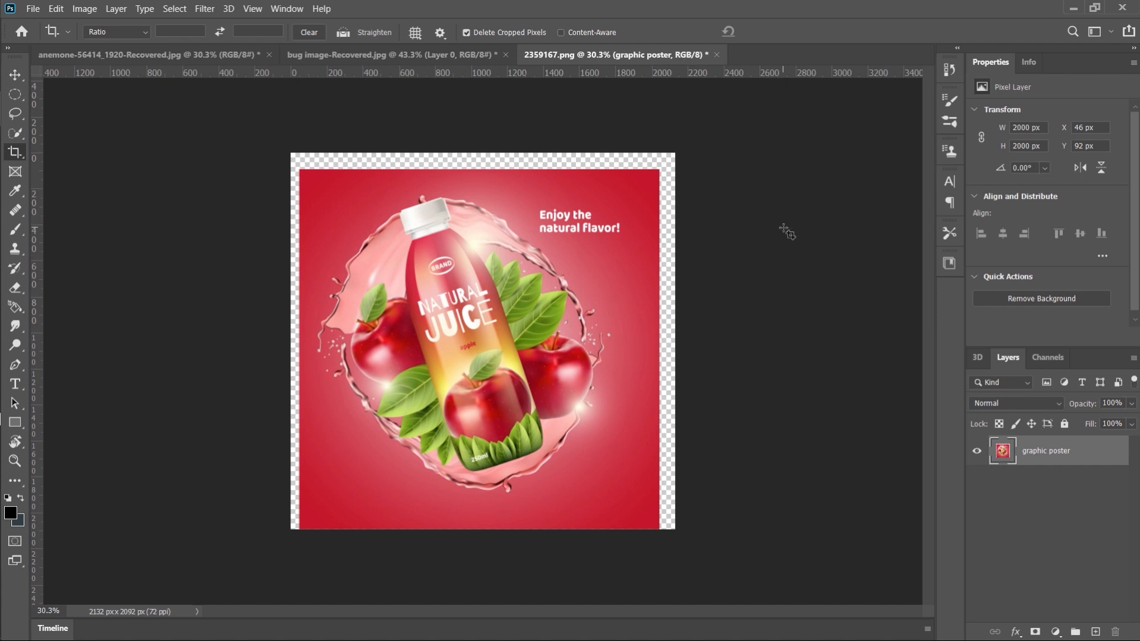
# Stretch the graphic poster layer to the canvas's top and both side edges with Content-Aware Scale, to 106.60% width and 104.60% height
pyautogui.press('ctrl')
pyautogui.hotkey('ctrl', 'alt', 'shift', 'c')
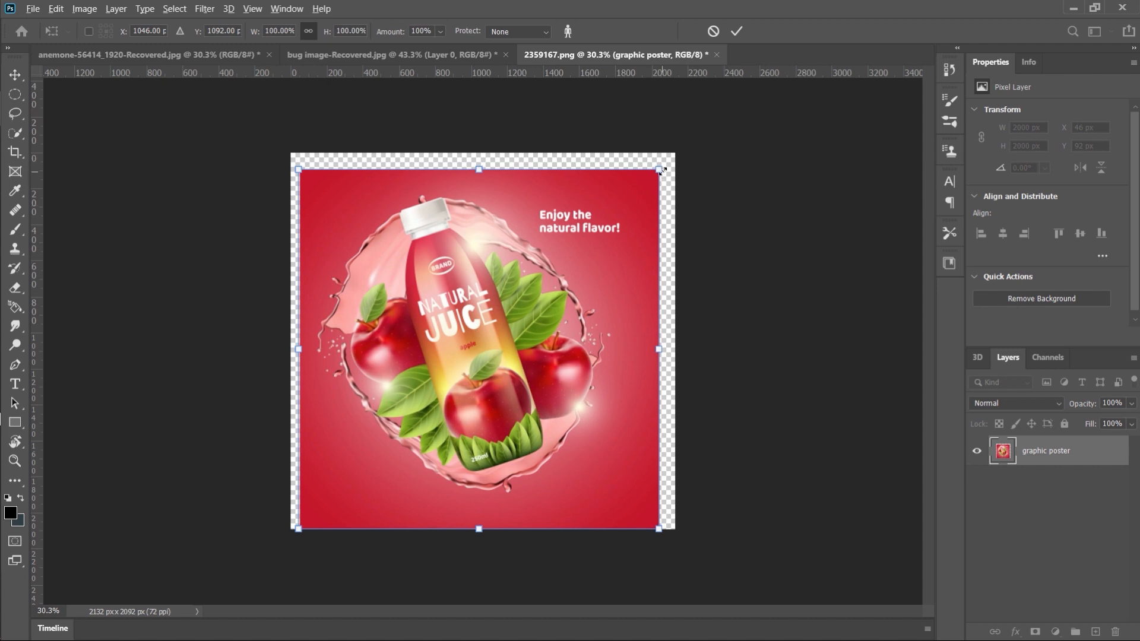
pyautogui.moveTo(659, 170); pyautogui.dragTo(674, 153)
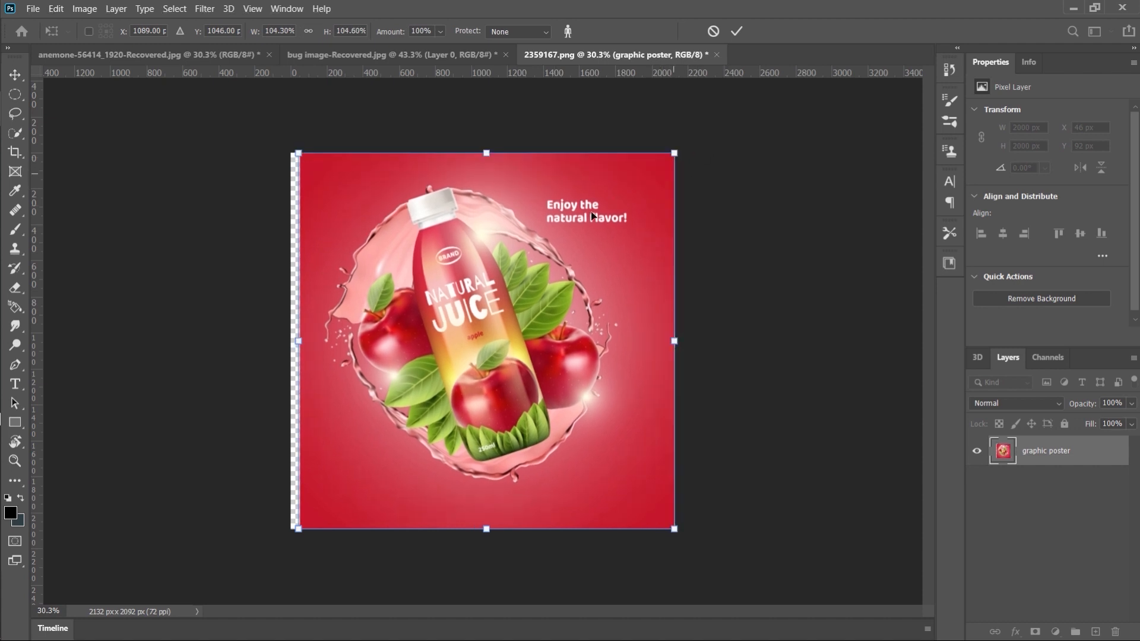
pyautogui.moveTo(299, 342); pyautogui.dragTo(294, 343)
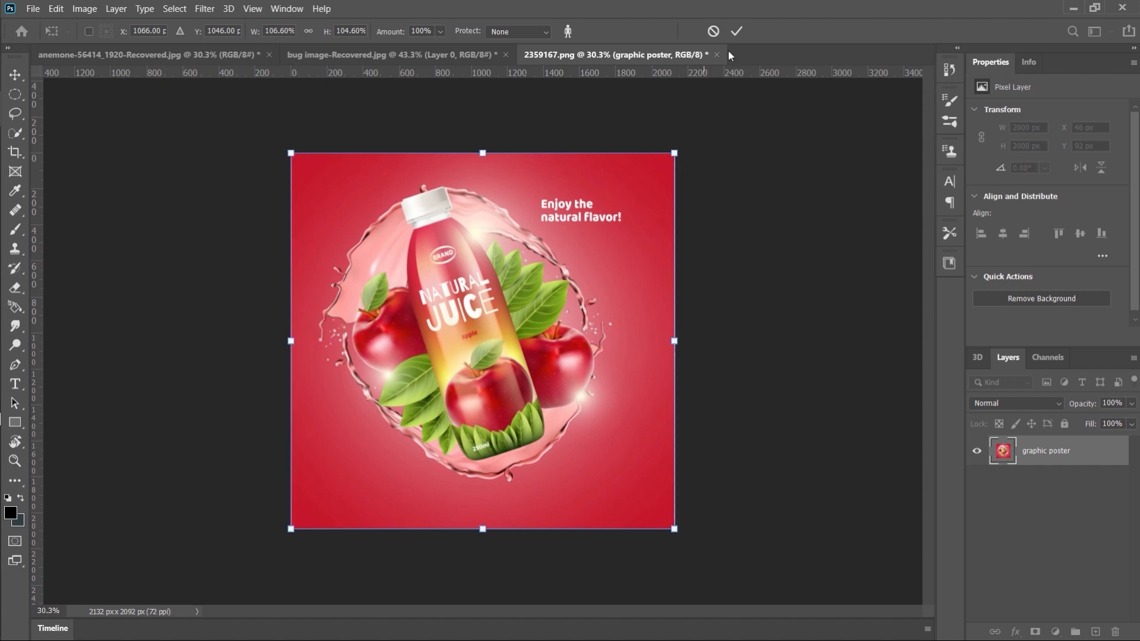
pyautogui.click(736, 31)
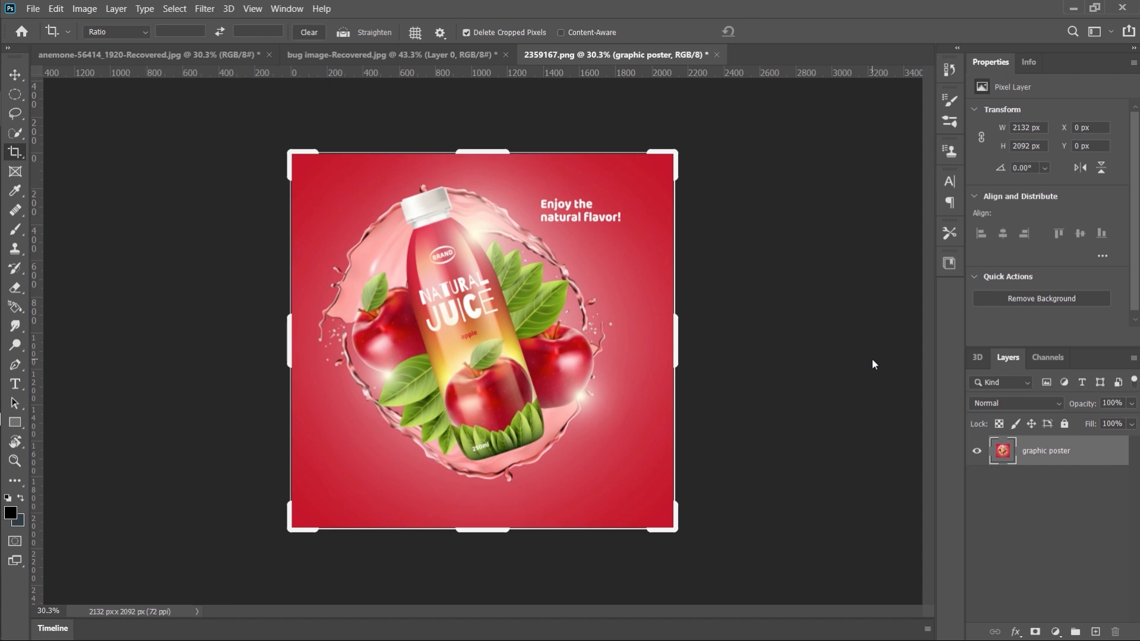
pyautogui.press('v')
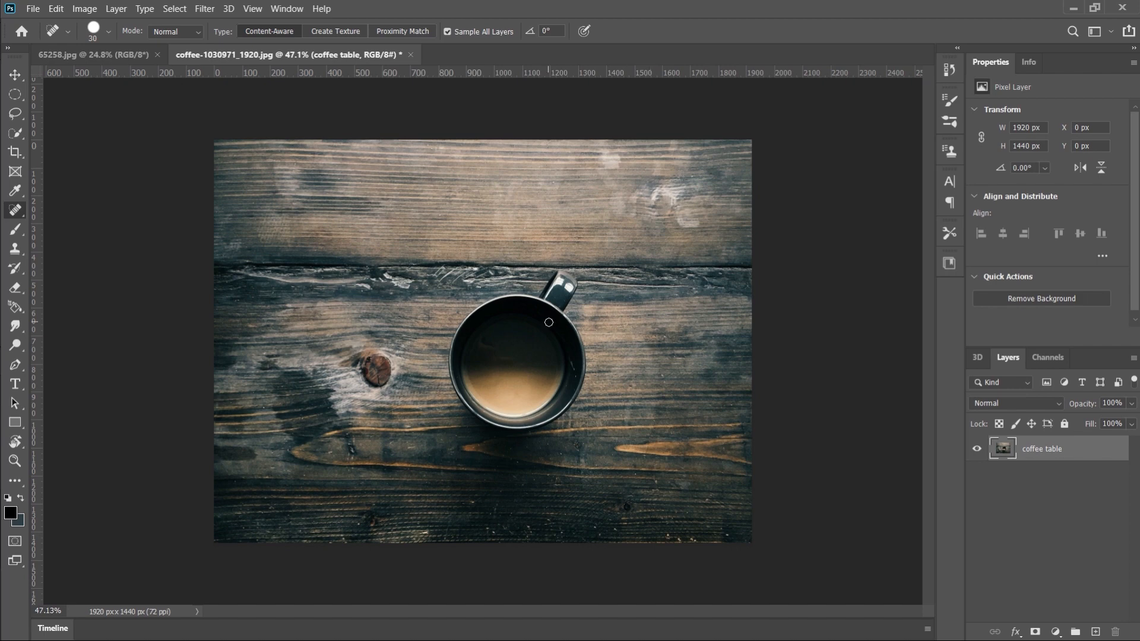
pyautogui.click(99, 56)
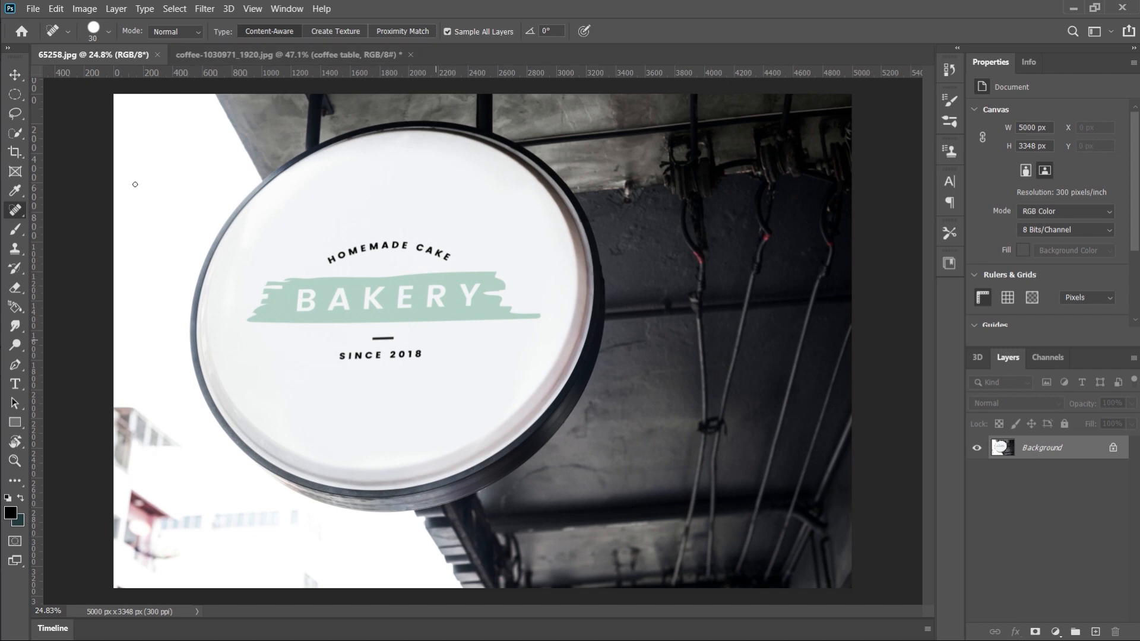
pyautogui.click(254, 56)
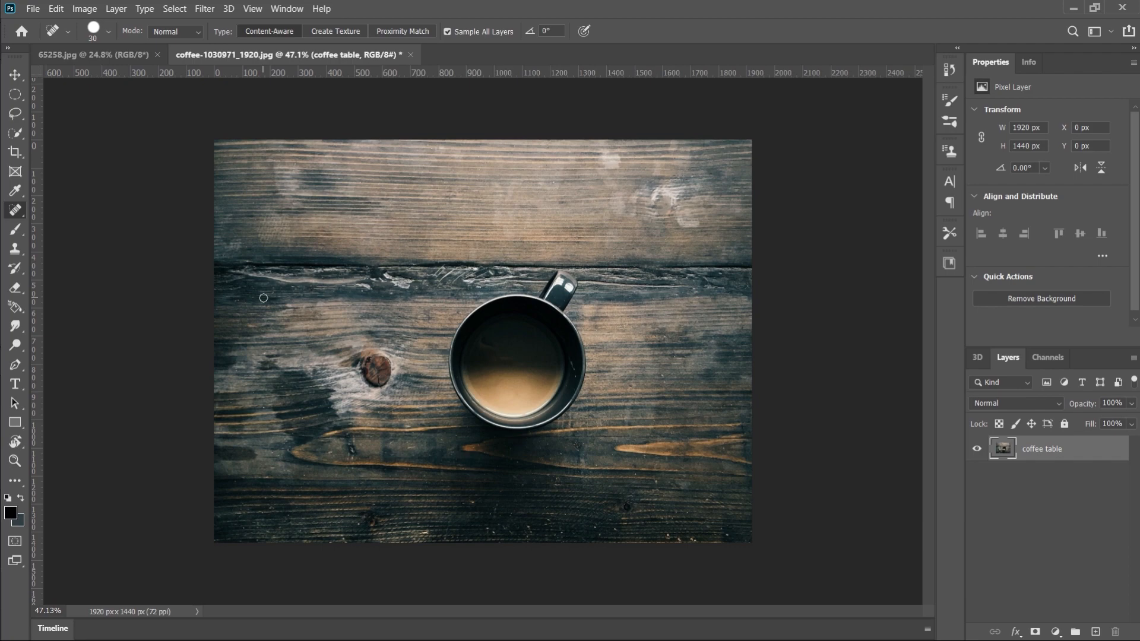
pyautogui.keyDown('alt'); pyautogui.scroll(3, 263, 298); pyautogui.keyUp('alt')
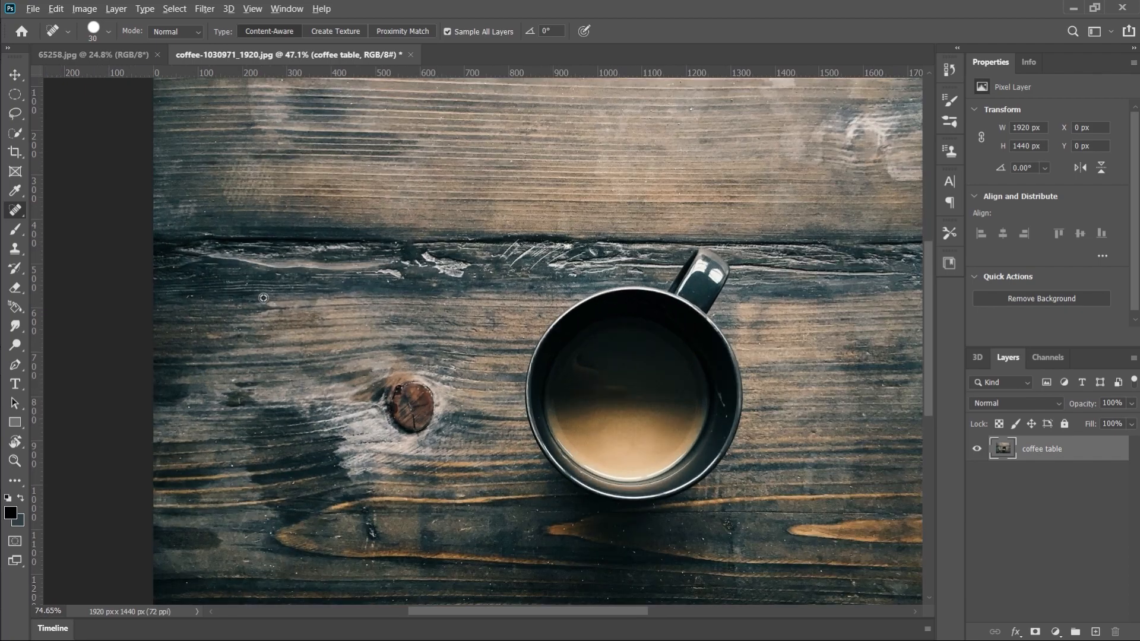
pyautogui.scroll(-1, 539, 391)
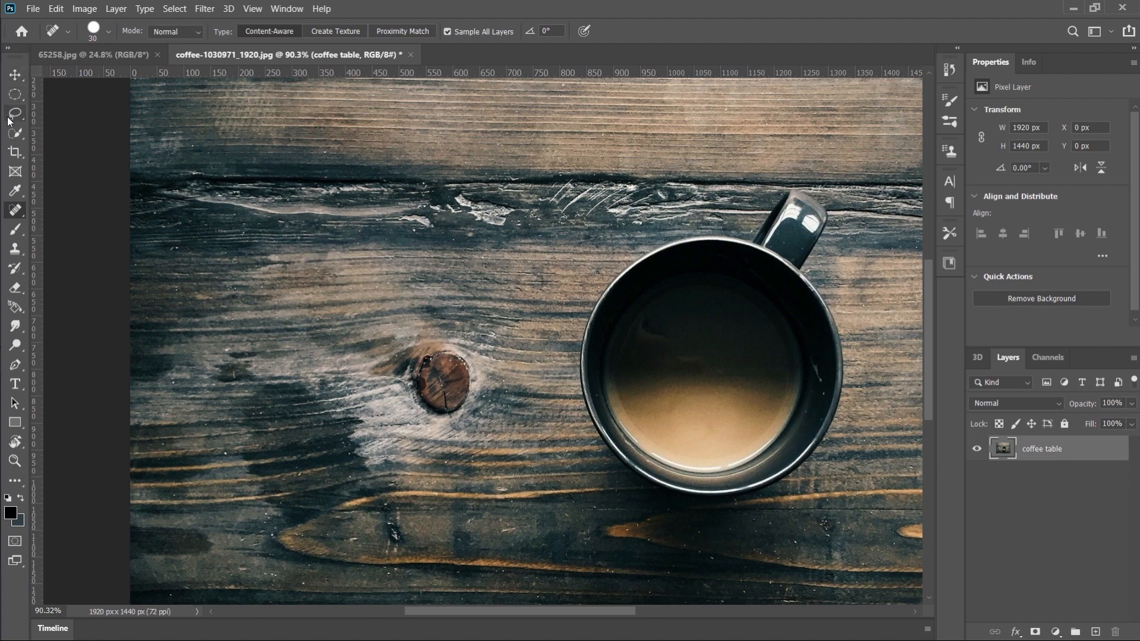
# Paint over the brown wood knot beside the coffee cup with the Spot Healing Brush in Content-Aware mode, size 30
pyautogui.rightClick(14, 211)
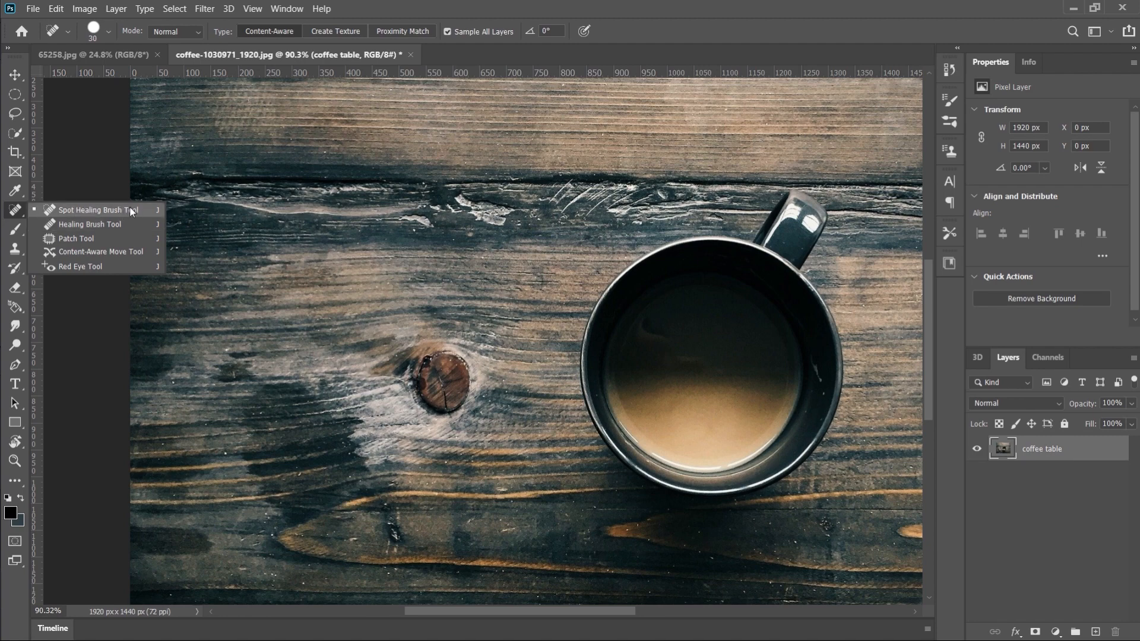
pyautogui.click(130, 209)
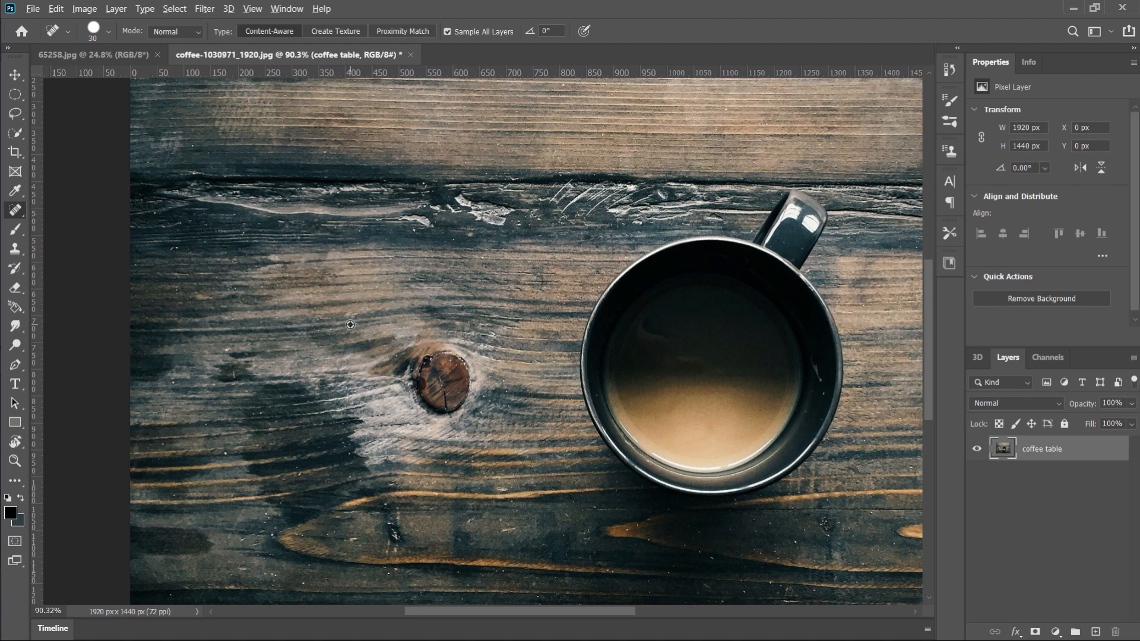
pyautogui.scroll(3, 350, 325)
pyautogui.scroll(-1, 351, 325)
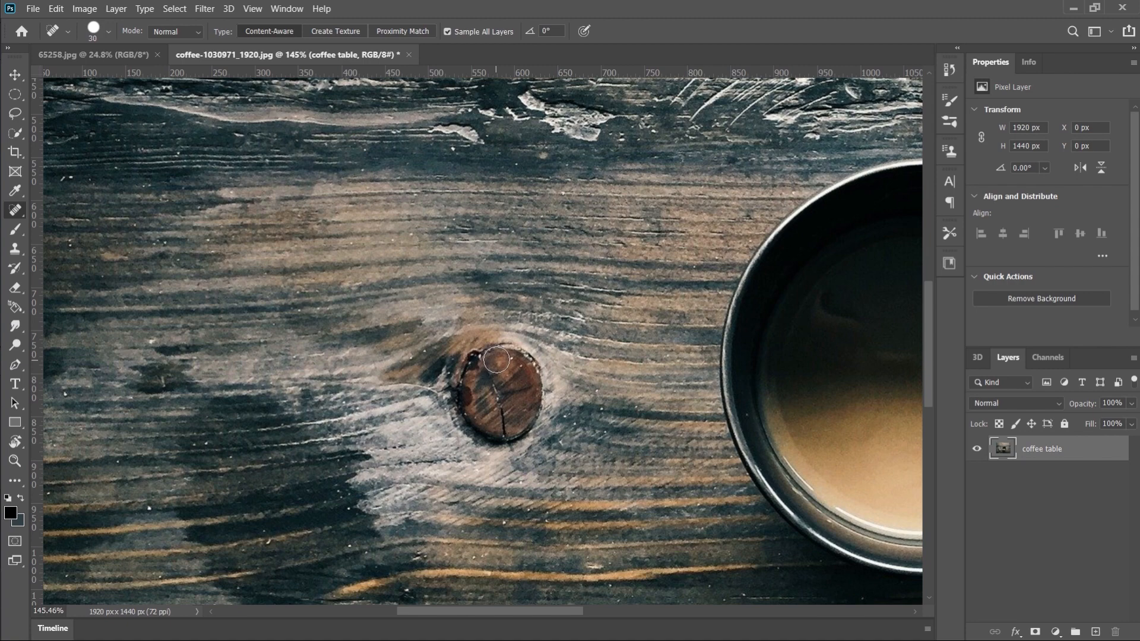
pyautogui.moveTo(497, 359)
pyautogui.mouseDown()
pyautogui.moveTo(468, 394)
pyautogui.moveTo(478, 423)
pyautogui.moveTo(510, 439)
pyautogui.moveTo(523, 431)
pyautogui.moveTo(535, 394)
pyautogui.moveTo(519, 365)
pyautogui.moveTo(499, 365)
pyautogui.moveTo(509, 415)
pyautogui.moveTo(506, 380)
pyautogui.moveTo(492, 393)
pyautogui.moveTo(504, 410)
pyautogui.moveTo(516, 364)
pyautogui.moveTo(526, 396)
pyautogui.moveTo(537, 361)
pyautogui.moveTo(502, 340)
pyautogui.moveTo(470, 354)
pyautogui.moveTo(452, 386)
pyautogui.moveTo(463, 439)
pyautogui.moveTo(499, 448)
pyautogui.moveTo(524, 440)
pyautogui.moveTo(566, 345)
pyautogui.mouseUp()
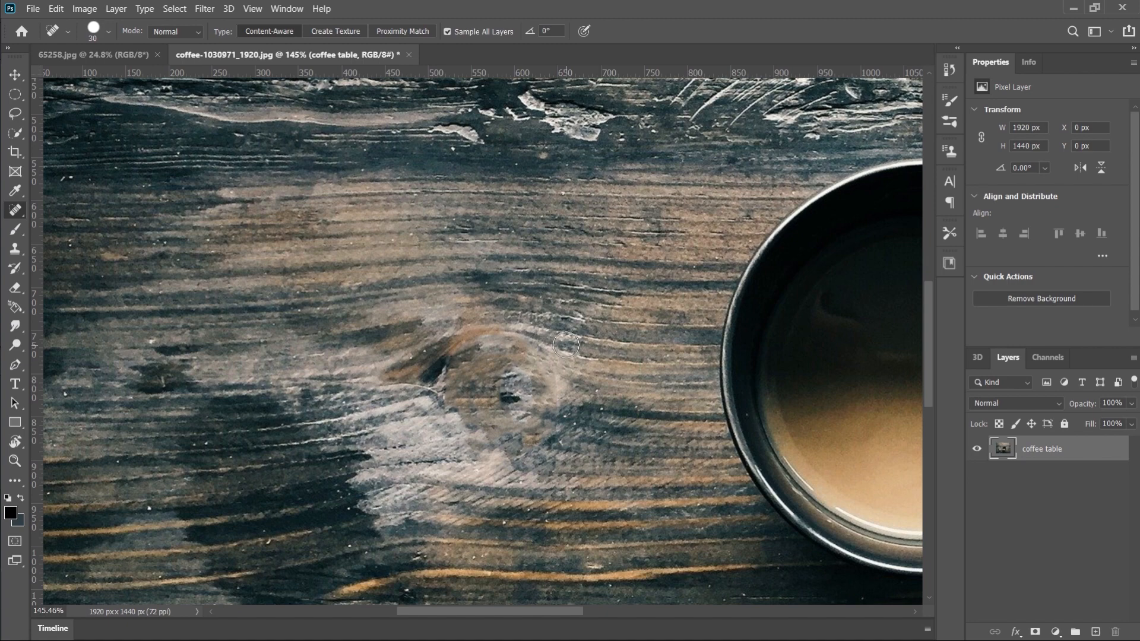
# Undo the Spot Healing Brush retouching of the wood knot
pyautogui.rightClick(15, 210)
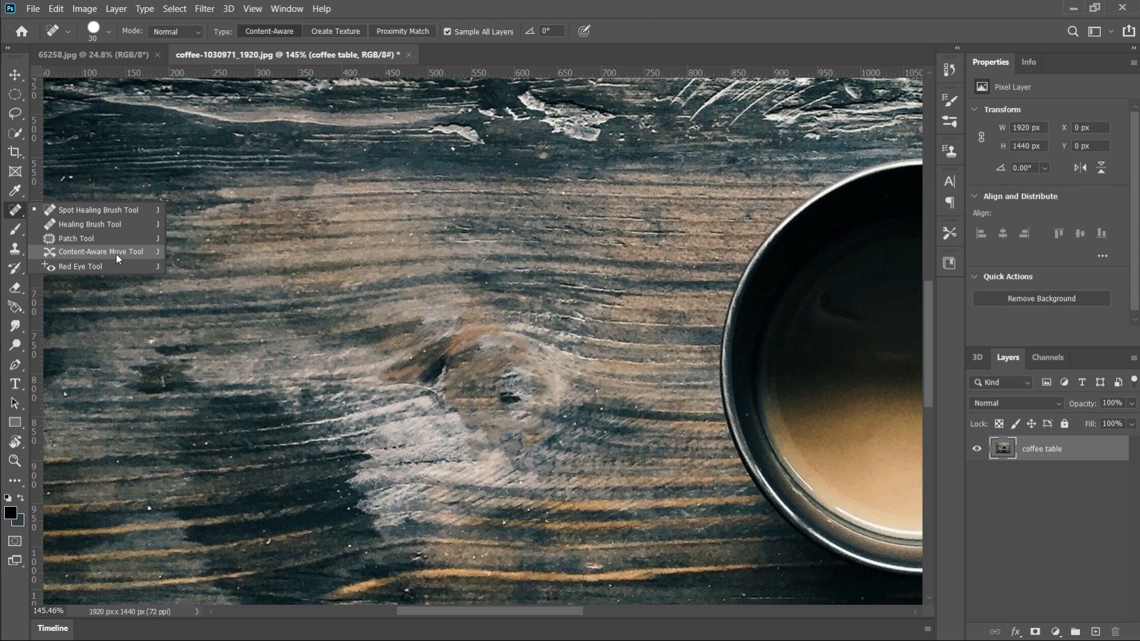
pyautogui.click(485, 5)
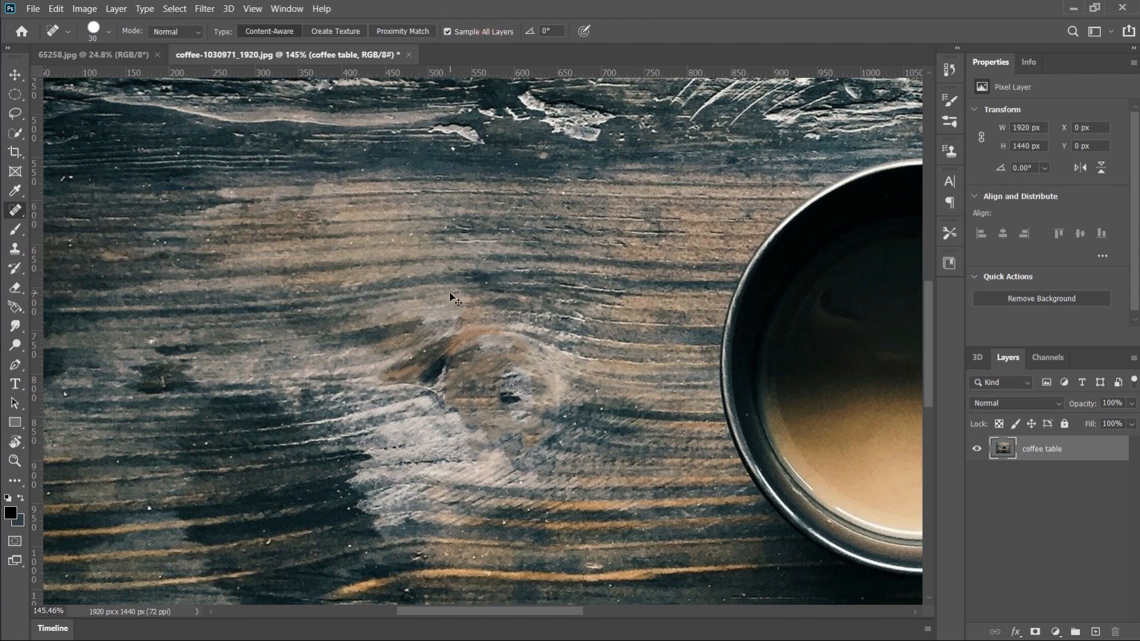
pyautogui.hotkey('ctrl', 'z')
pyautogui.hotkey('ctrl', 'z')
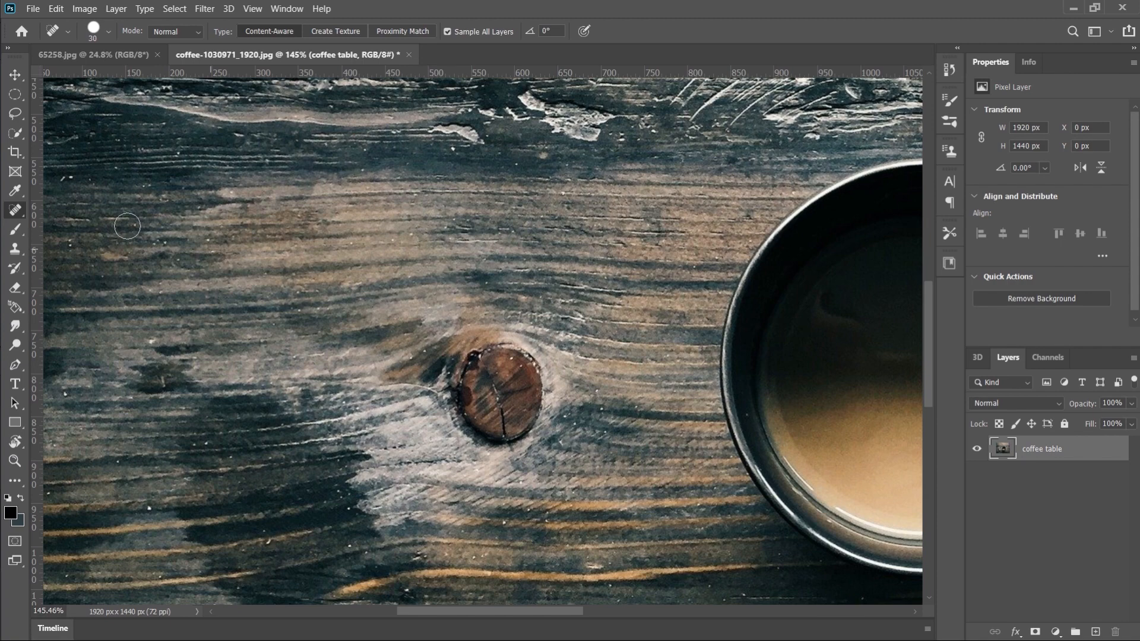
# Try painting over the wood knot with the Healing Brush, sampling the light wood to its lower left, and undo the retouching
pyautogui.rightClick(24, 215)
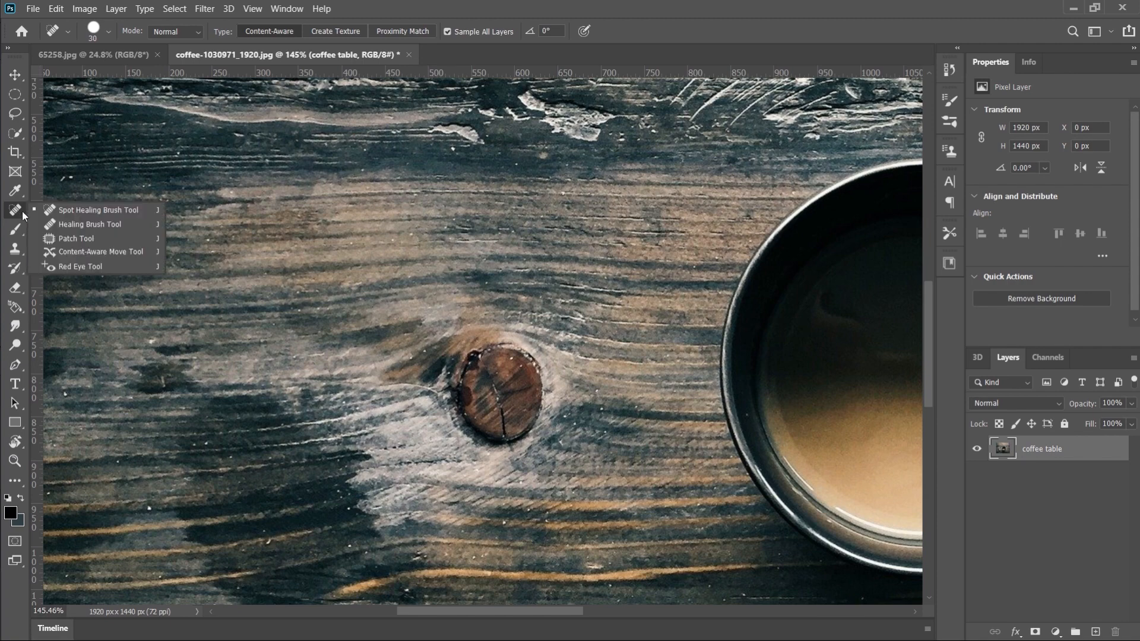
pyautogui.click(95, 222)
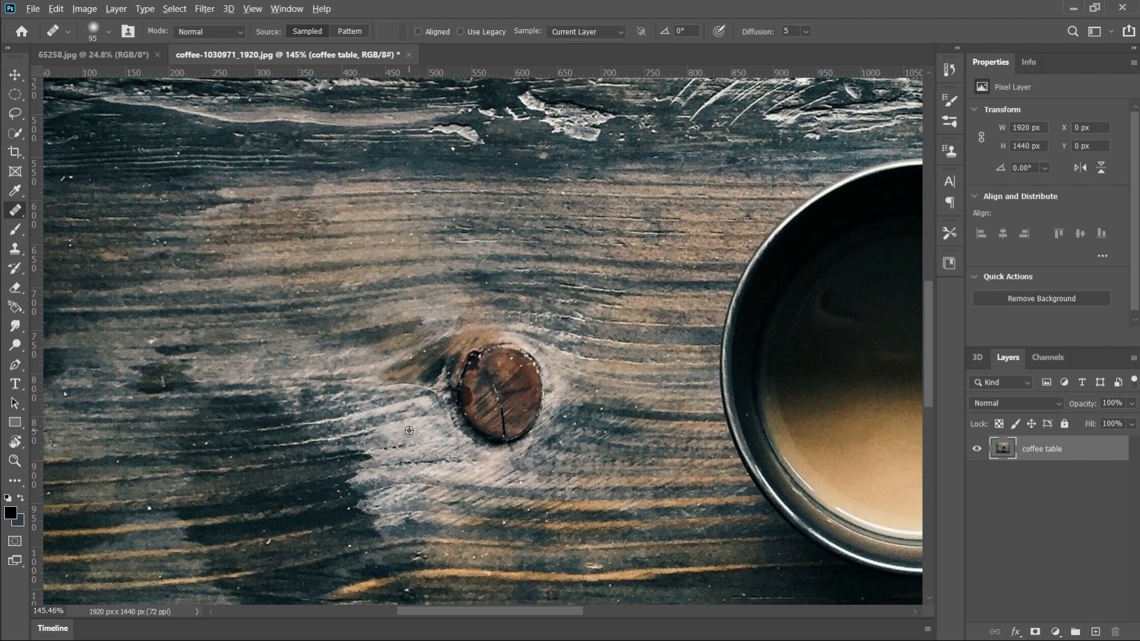
pyautogui.scroll(1, 404, 419)
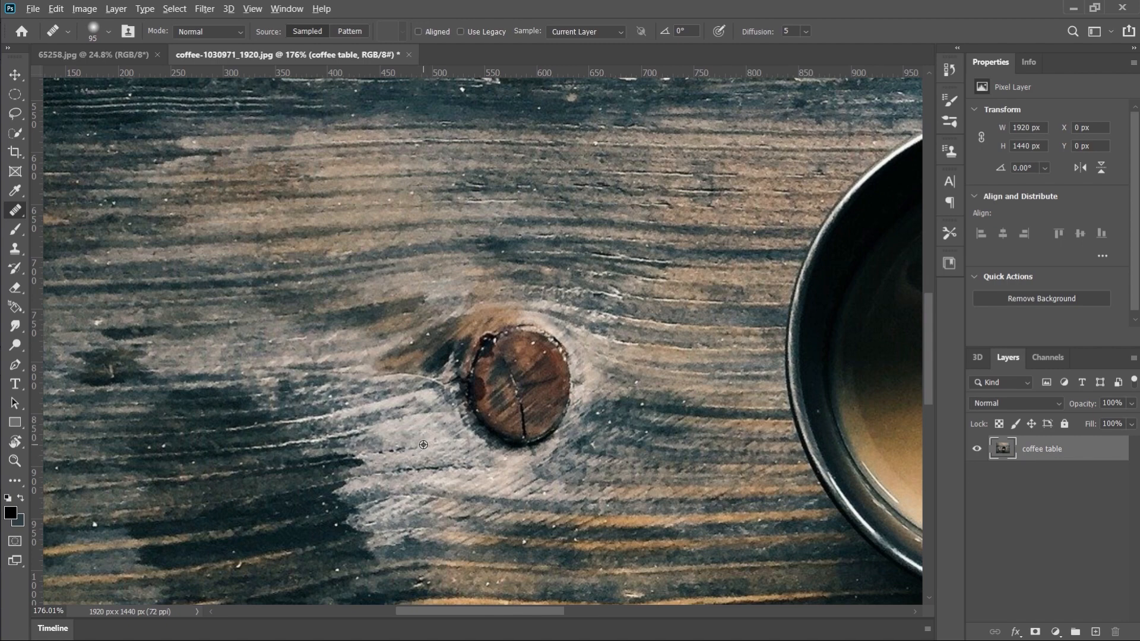
pyautogui.keyDown('alt'); pyautogui.click(423, 445); pyautogui.keyUp('alt')
pyautogui.moveTo(528, 371)
pyautogui.mouseDown()
pyautogui.moveTo(524, 424)
pyautogui.moveTo(540, 380)
pyautogui.moveTo(513, 362)
pyautogui.moveTo(498, 371)
pyautogui.moveTo(506, 397)
pyautogui.moveTo(523, 400)
pyautogui.moveTo(531, 373)
pyautogui.moveTo(509, 386)
pyautogui.moveTo(523, 401)
pyautogui.moveTo(533, 379)
pyautogui.moveTo(515, 367)
pyautogui.moveTo(516, 382)
pyautogui.moveTo(511, 369)
pyautogui.moveTo(536, 361)
pyautogui.moveTo(538, 413)
pyautogui.moveTo(504, 420)
pyautogui.moveTo(480, 406)
pyautogui.moveTo(485, 353)
pyautogui.moveTo(518, 339)
pyautogui.moveTo(536, 347)
pyautogui.moveTo(544, 394)
pyautogui.moveTo(512, 415)
pyautogui.moveTo(467, 402)
pyautogui.moveTo(460, 380)
pyautogui.moveTo(476, 350)
pyautogui.moveTo(635, 394)
pyautogui.mouseUp()
pyautogui.press('v')
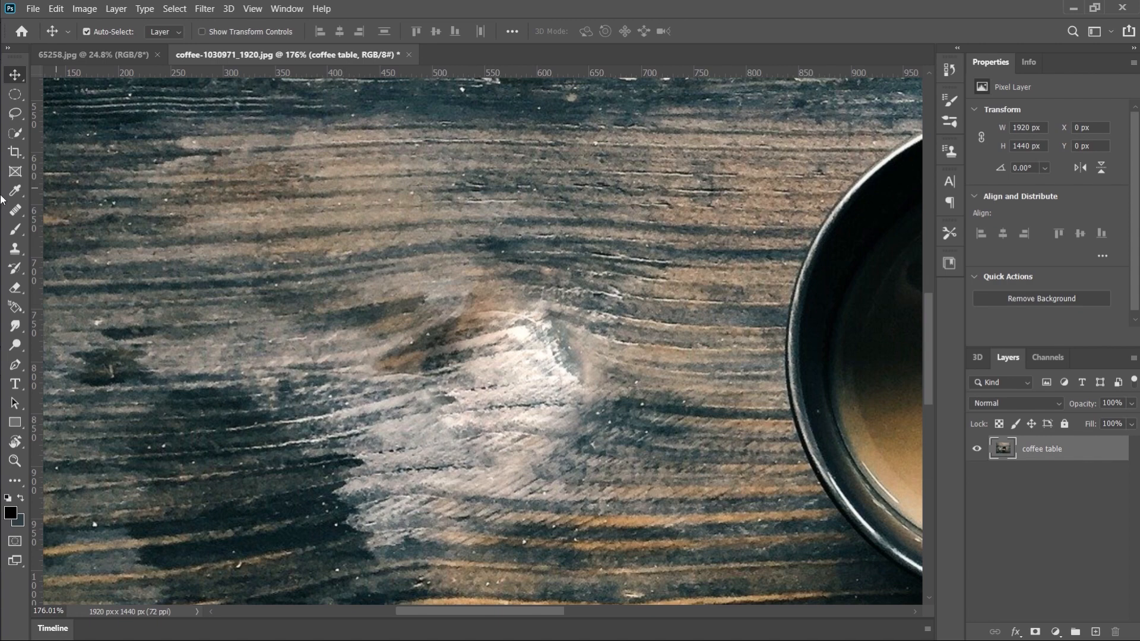
pyautogui.hotkey('ctrl', 'z')
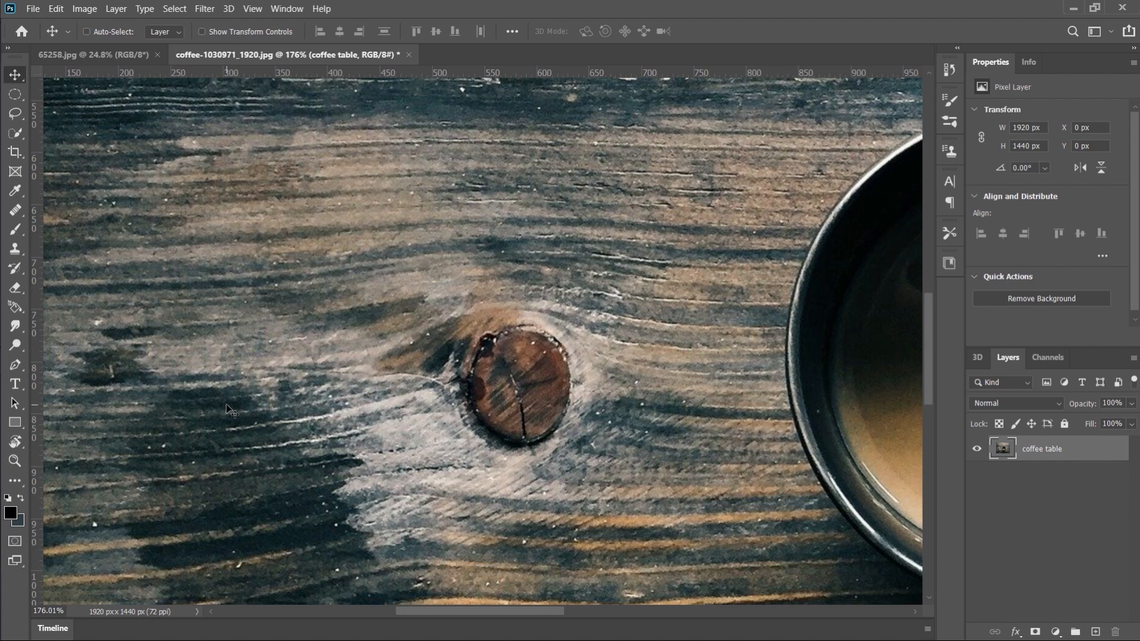
# Outline the wood knot with the Patch tool, about 136 × 152 px, patch it from the wood to its lower left, and deselect
pyautogui.click(24, 213)
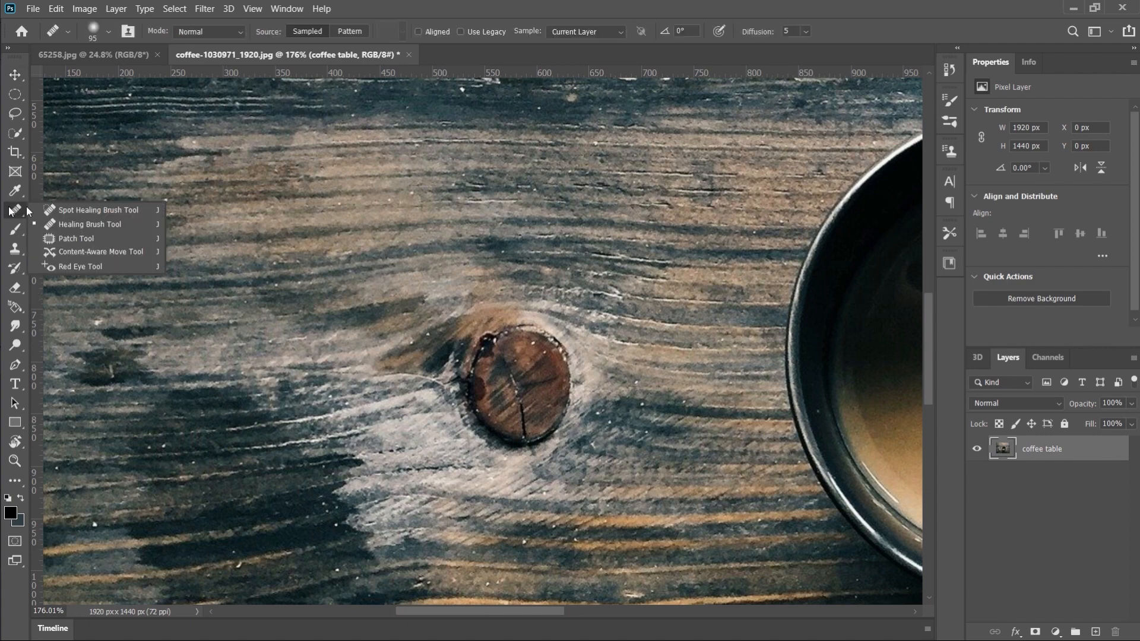
pyautogui.click(105, 237)
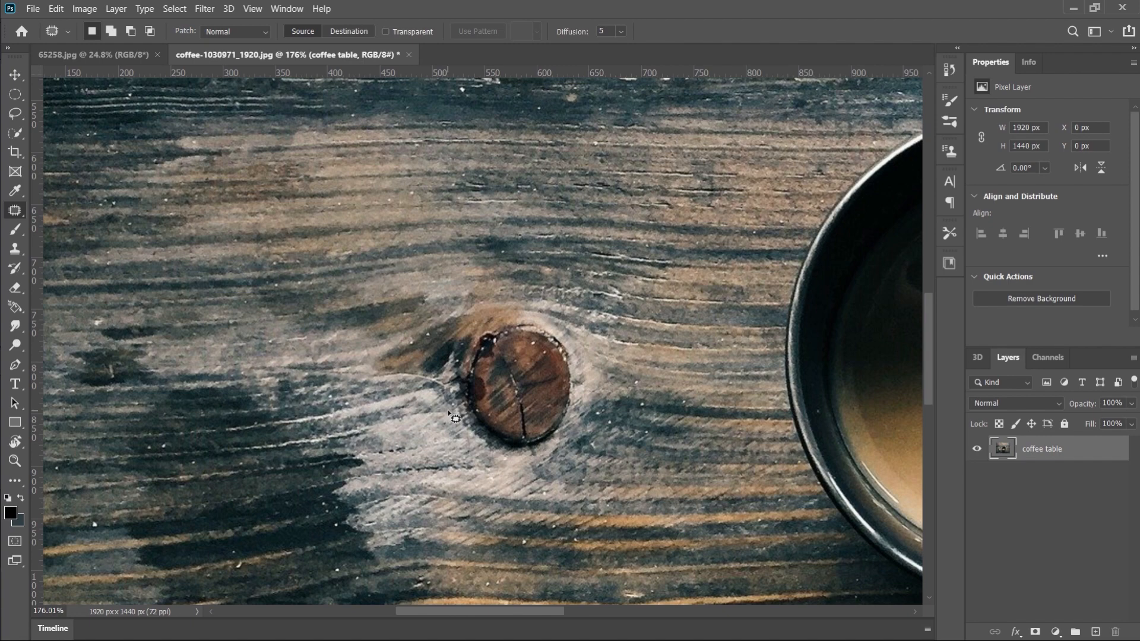
pyautogui.moveTo(452, 419)
pyautogui.mouseDown()
pyautogui.moveTo(458, 321)
pyautogui.moveTo(486, 306)
pyautogui.moveTo(560, 323)
pyautogui.moveTo(584, 364)
pyautogui.moveTo(575, 444)
pyautogui.moveTo(503, 463)
pyautogui.moveTo(448, 435)
pyautogui.moveTo(451, 347)
pyautogui.mouseUp()
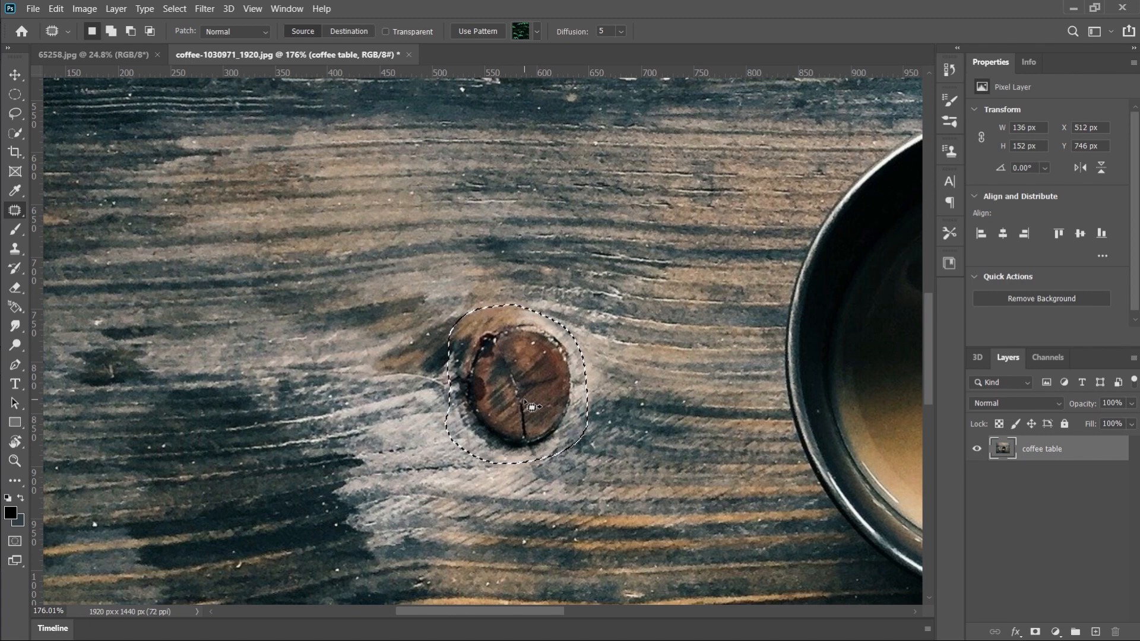
pyautogui.moveTo(526, 405); pyautogui.dragTo(401, 231)
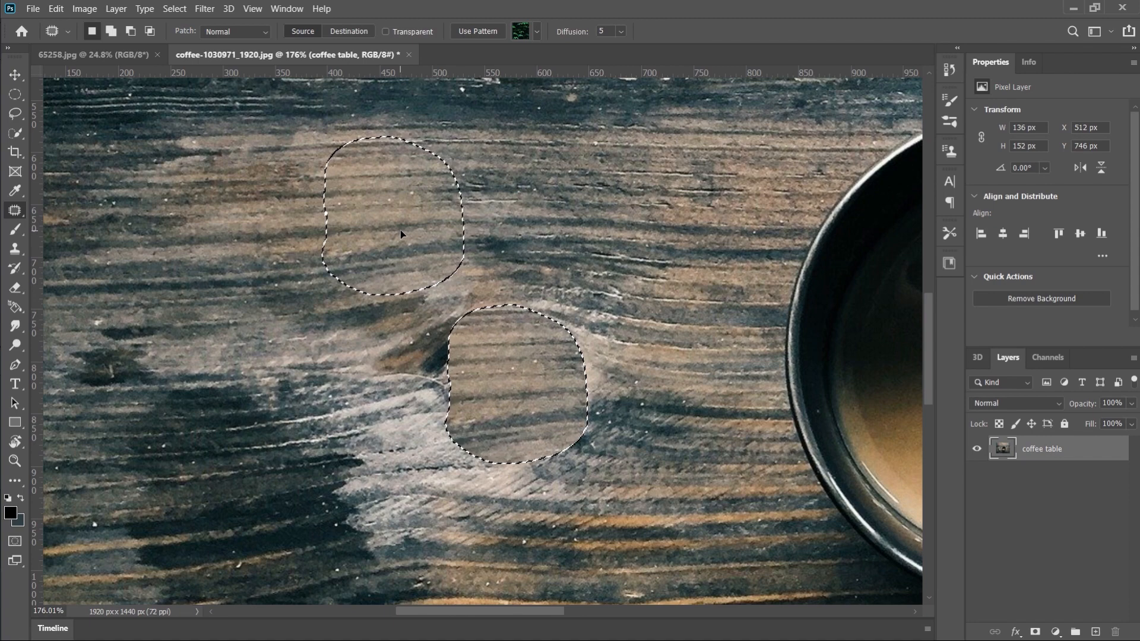
pyautogui.moveTo(401, 231); pyautogui.dragTo(388, 456)
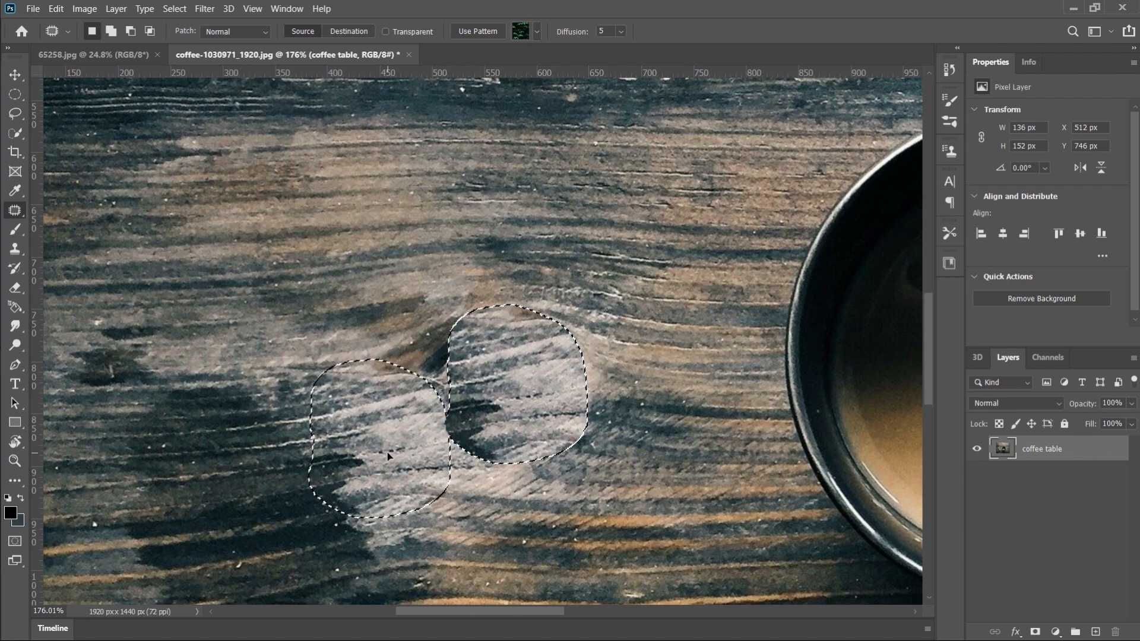
pyautogui.moveTo(388, 456); pyautogui.dragTo(387, 456)
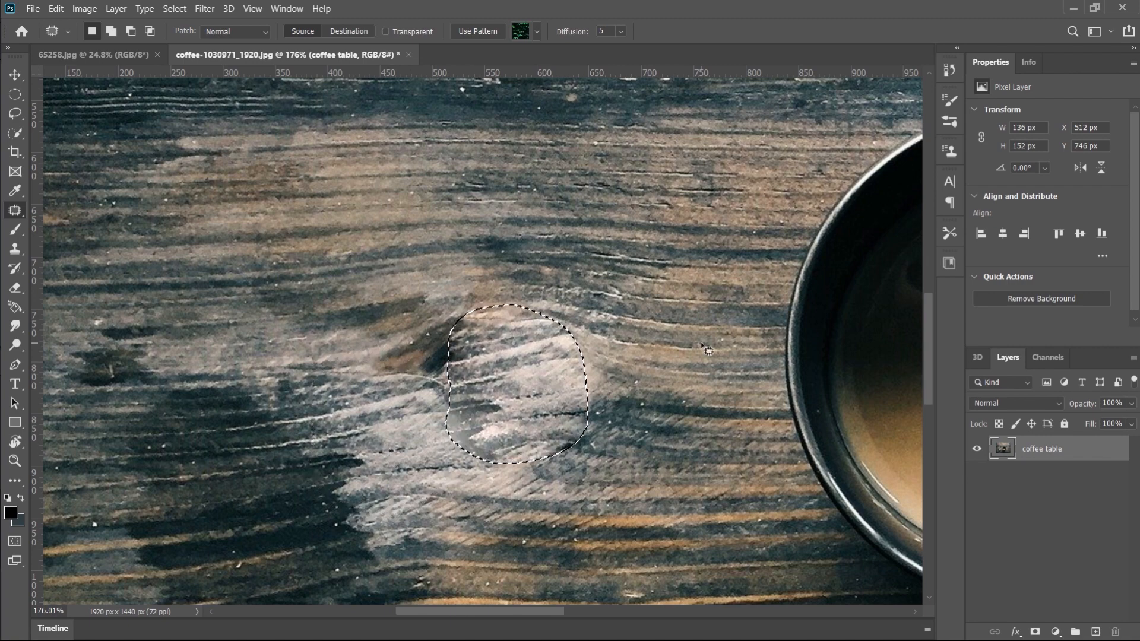
pyautogui.press('v')
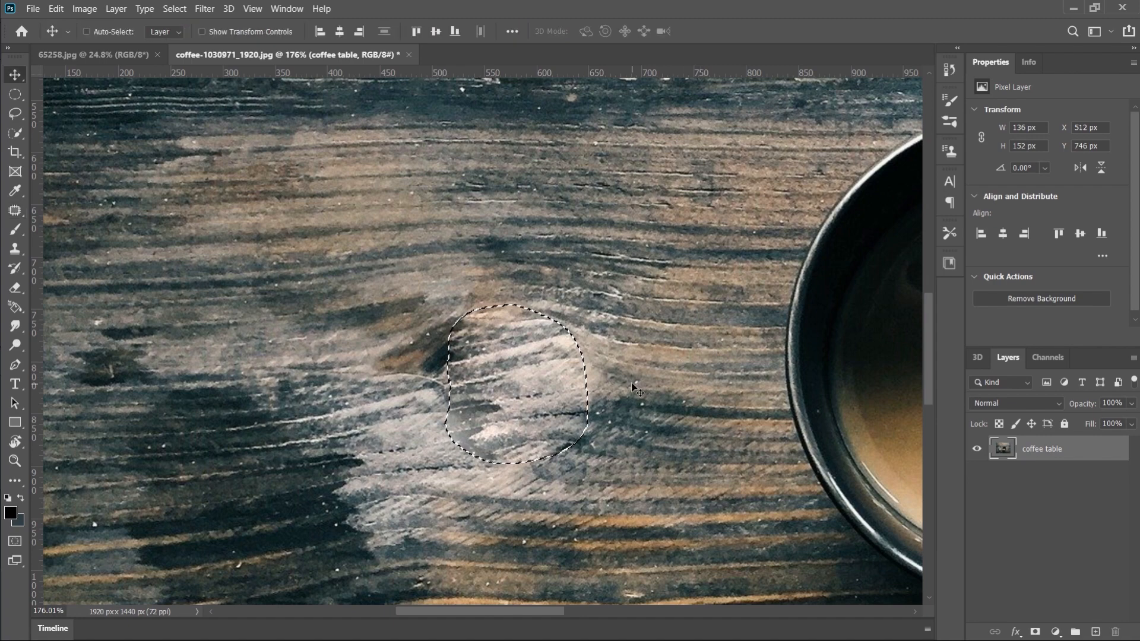
pyautogui.hotkey('ctrl', 'd')
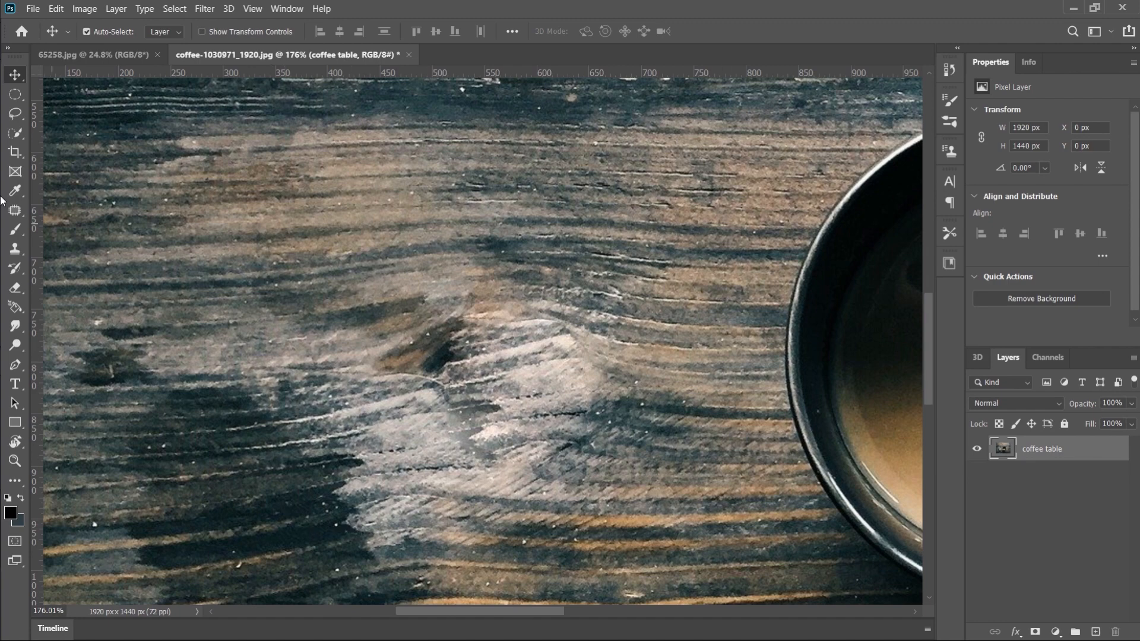
# Activate the Content-Aware Move Tool
pyautogui.click(16, 214)
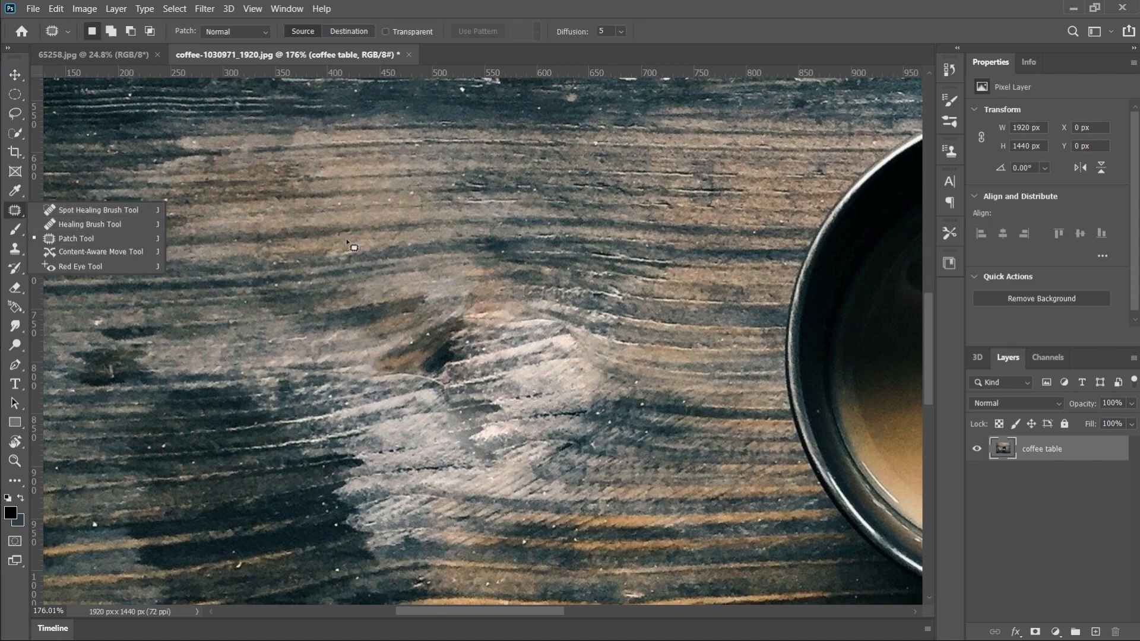
pyautogui.click(122, 251)
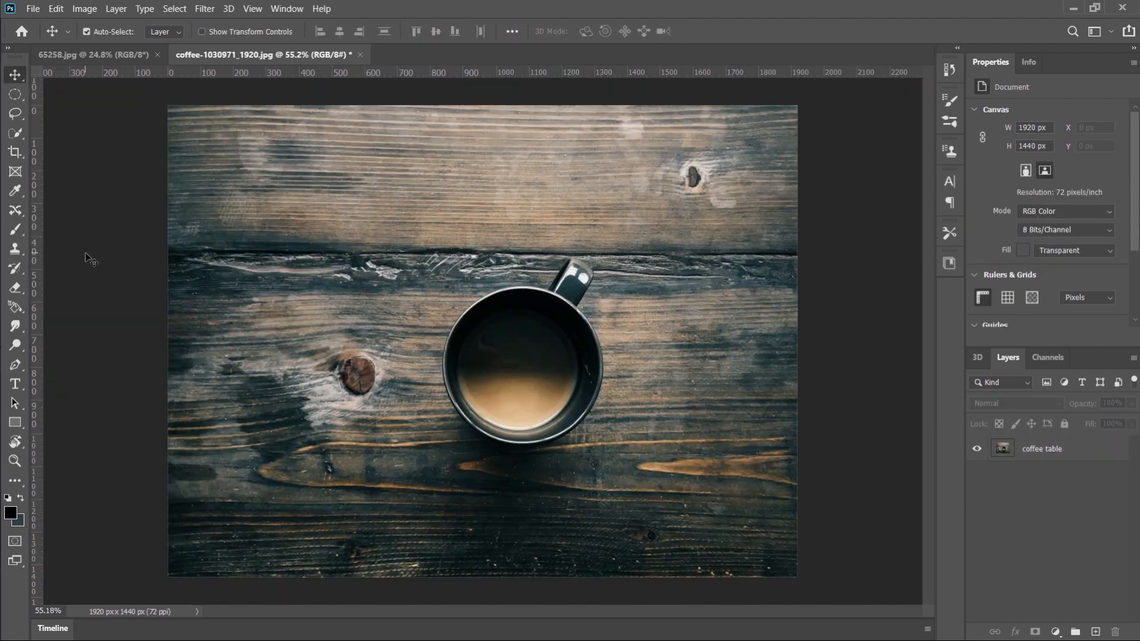
# Switch to the bakery sign image 65258.jpg and unlock its Background layer
pyautogui.click(124, 52)
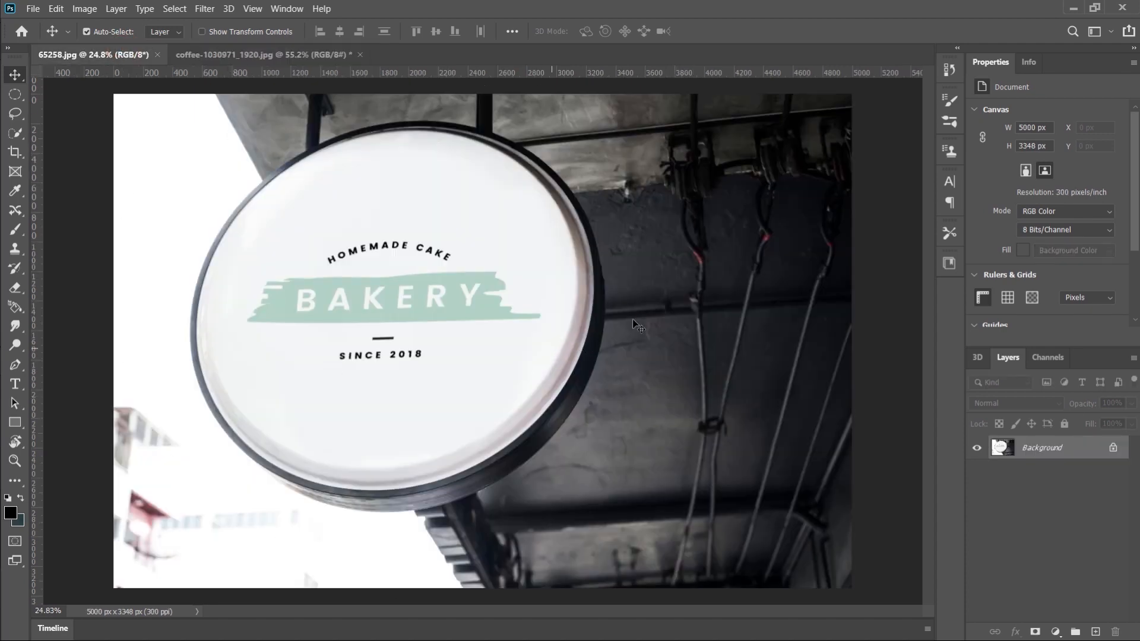
pyautogui.click(1113, 448)
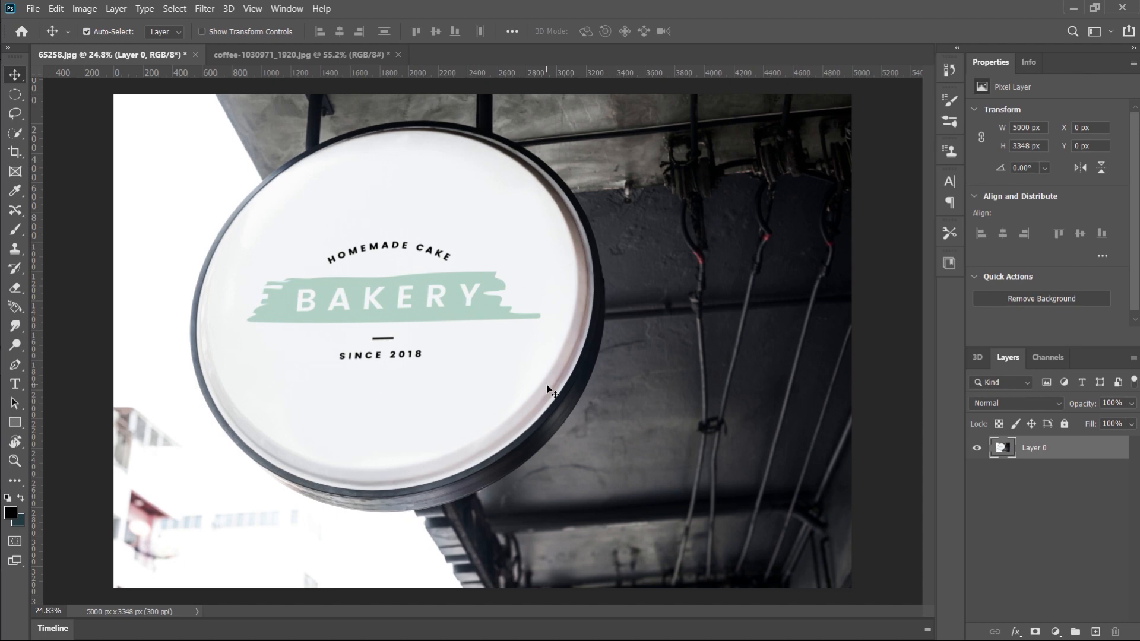
pyautogui.scroll(3, 549, 388)
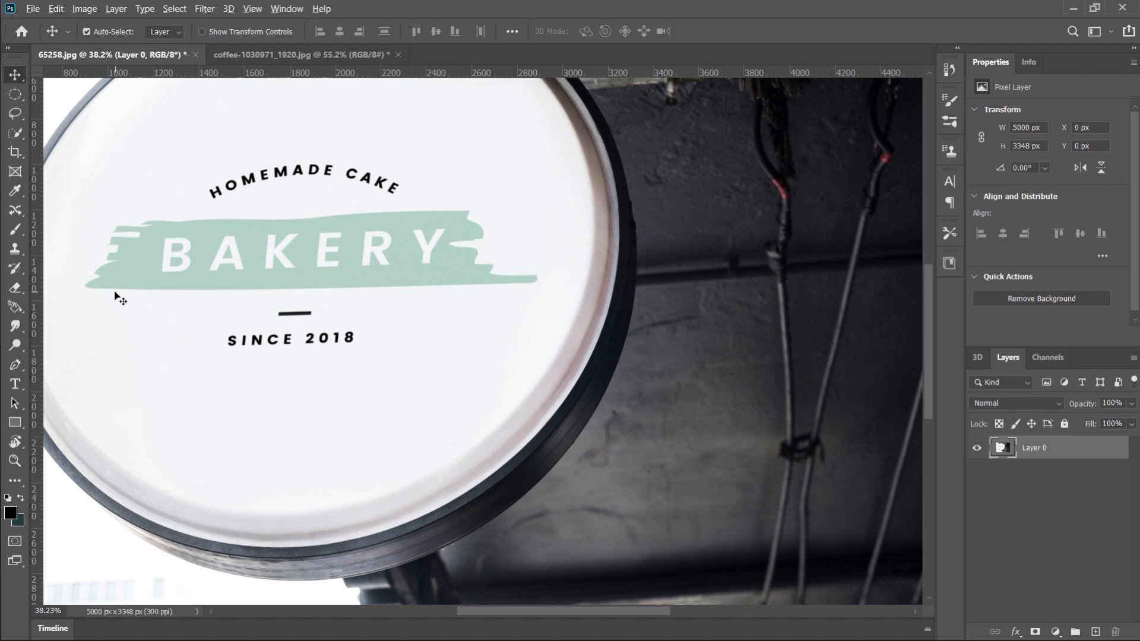
pyautogui.scroll(3, 120, 299)
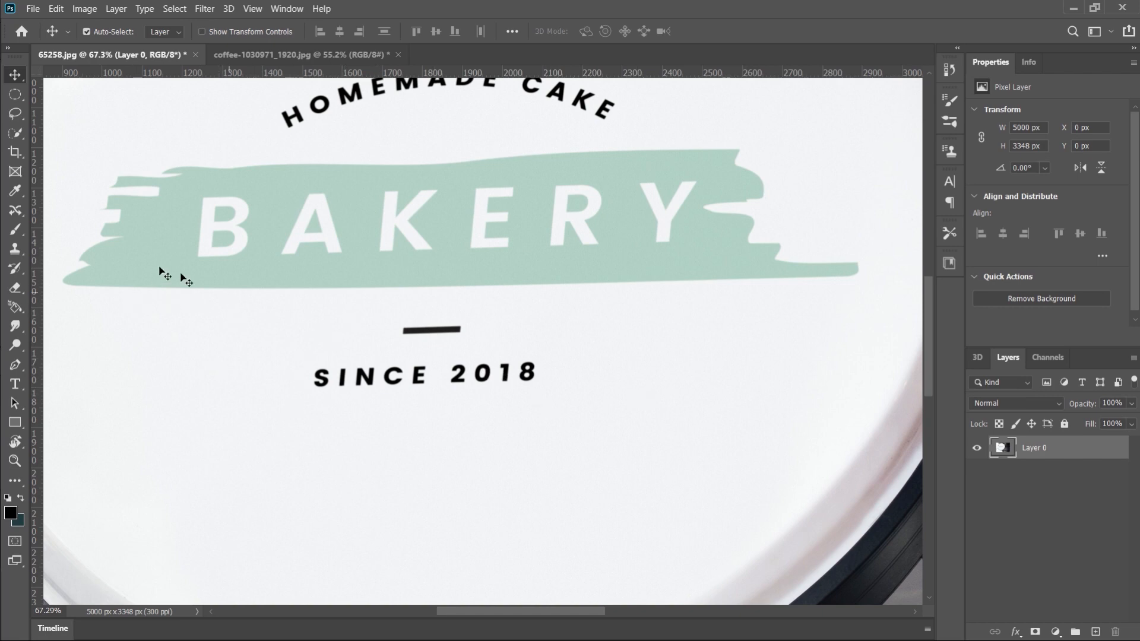
# Outline the short black dash above SINCE 2018 with the Content-Aware Move Tool, about 252 × 122 px
pyautogui.click(16, 210)
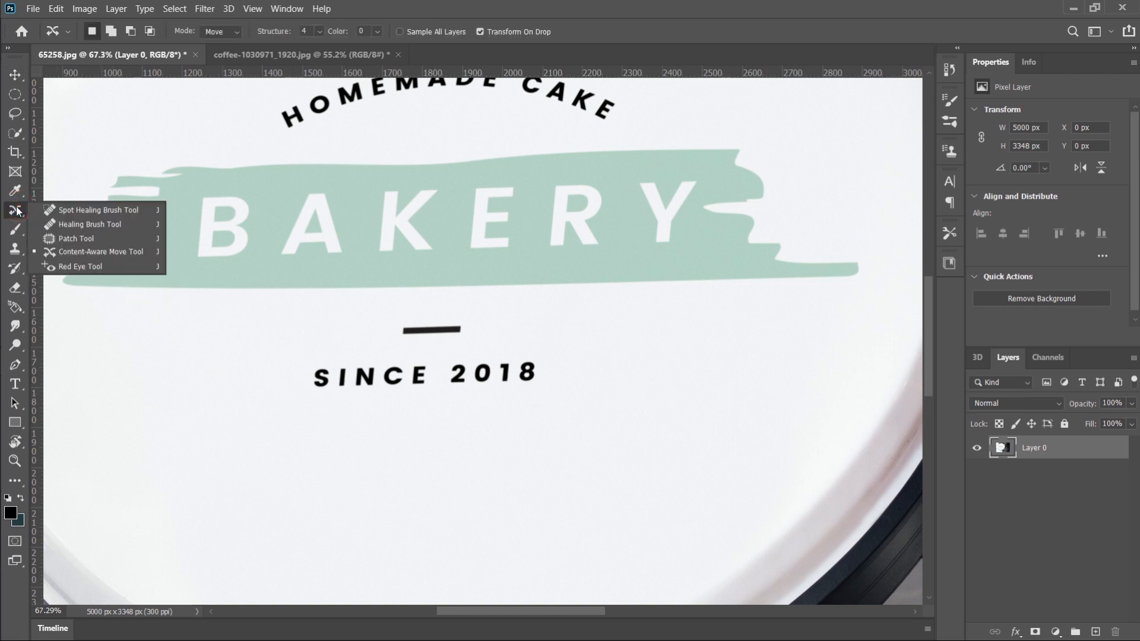
pyautogui.click(106, 254)
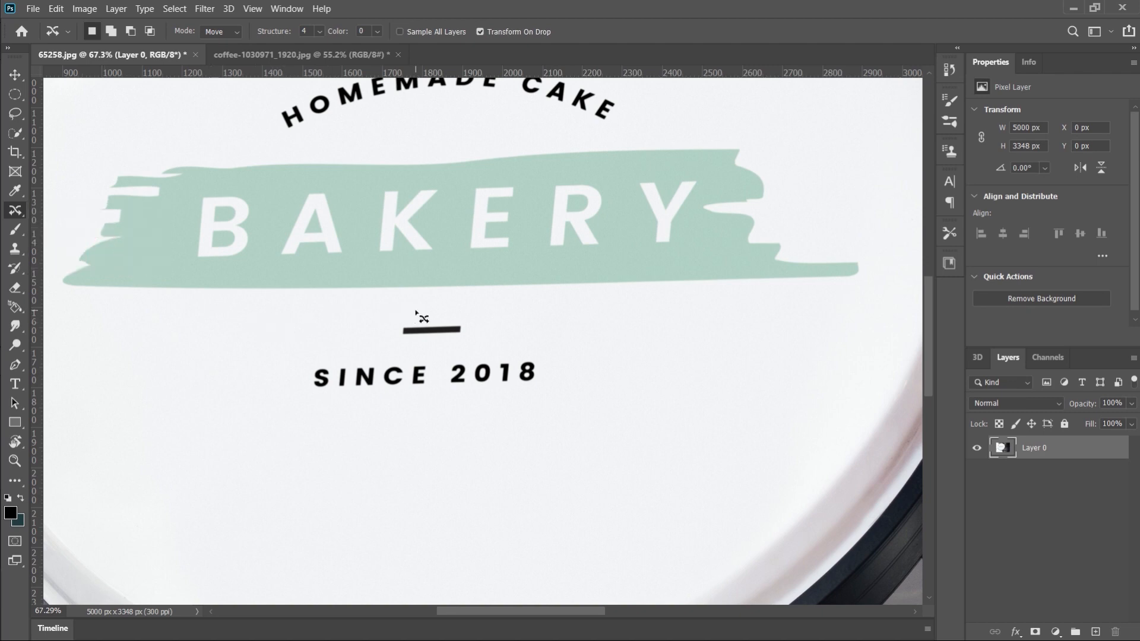
pyautogui.moveTo(449, 307)
pyautogui.mouseDown()
pyautogui.moveTo(378, 304)
pyautogui.moveTo(376, 352)
pyautogui.moveTo(476, 346)
pyautogui.moveTo(471, 304)
pyautogui.moveTo(414, 308)
pyautogui.mouseUp()
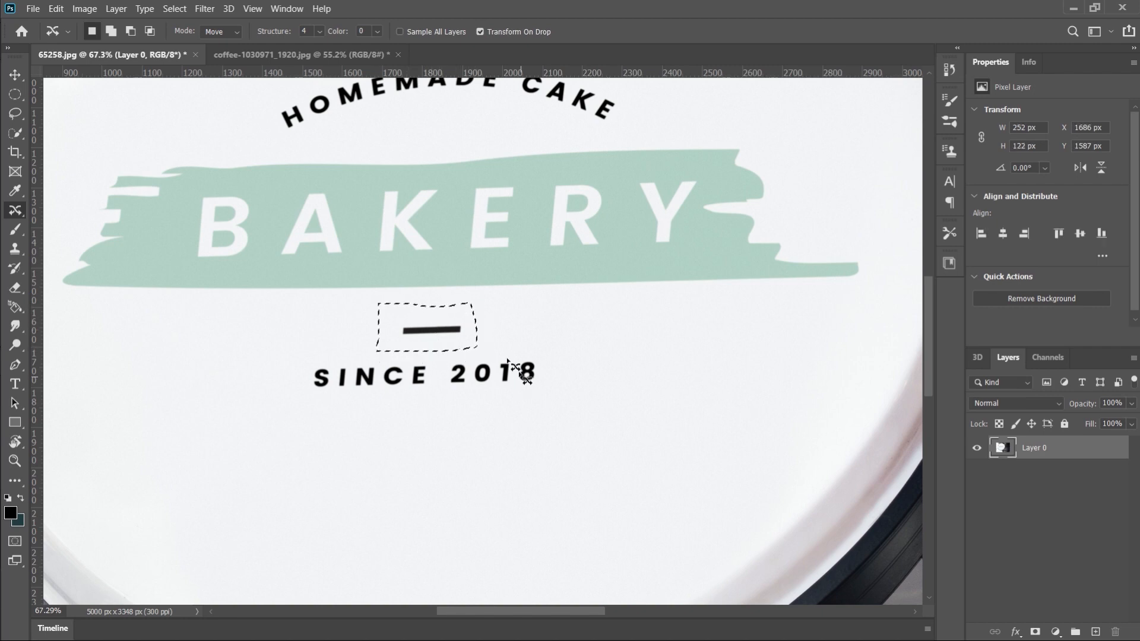
# Move the outlined dash about 490 px up and 56 px right, between HOMEMADE CAKE and the green BAKERY band, and deselect
pyautogui.scroll(2, 511, 368)
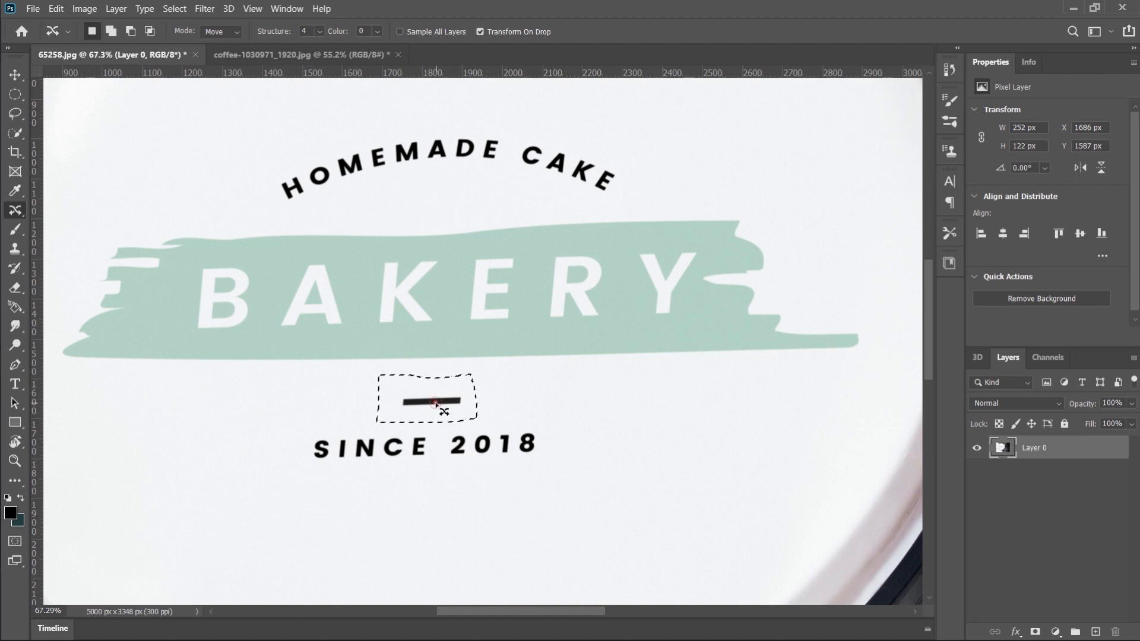
pyautogui.moveTo(435, 404); pyautogui.dragTo(459, 209)
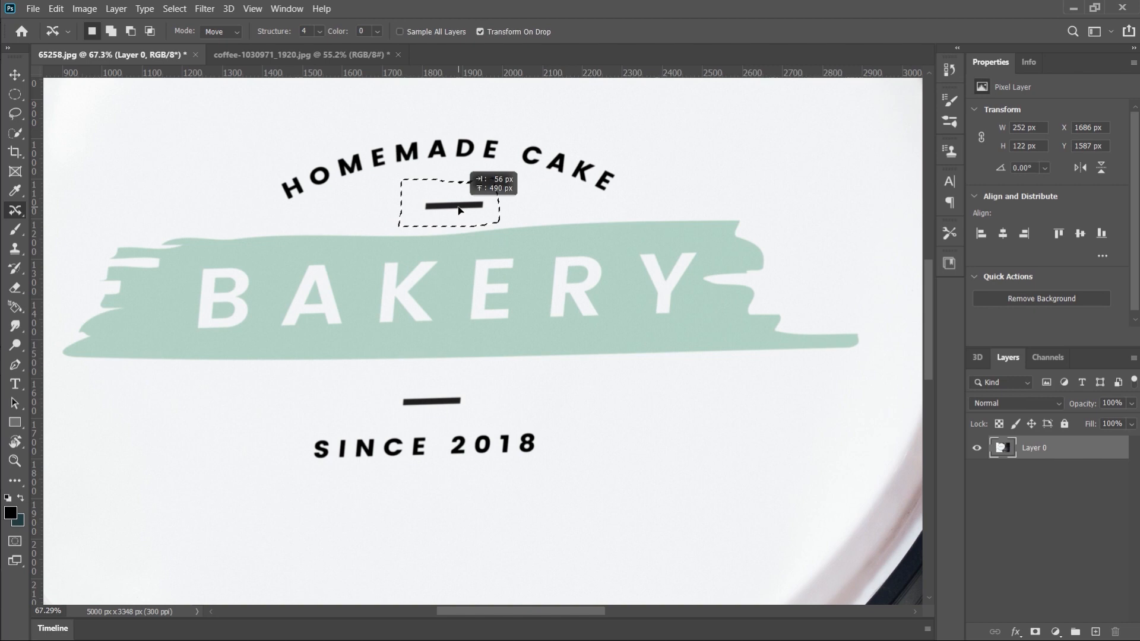
pyautogui.moveTo(459, 209); pyautogui.dragTo(459, 209)
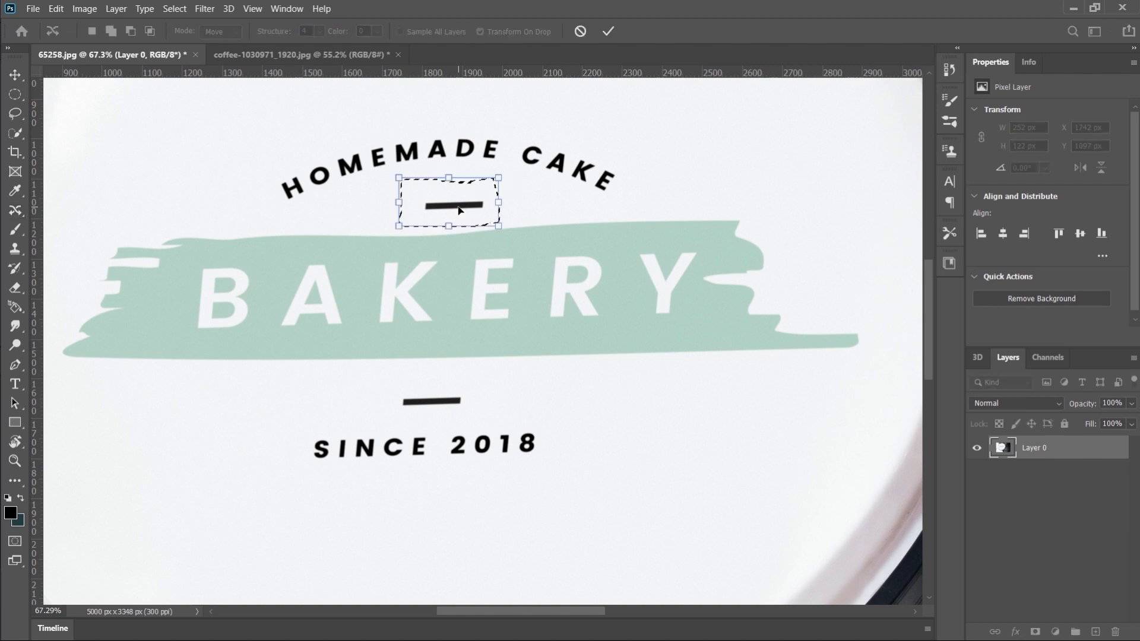
pyautogui.click(608, 31)
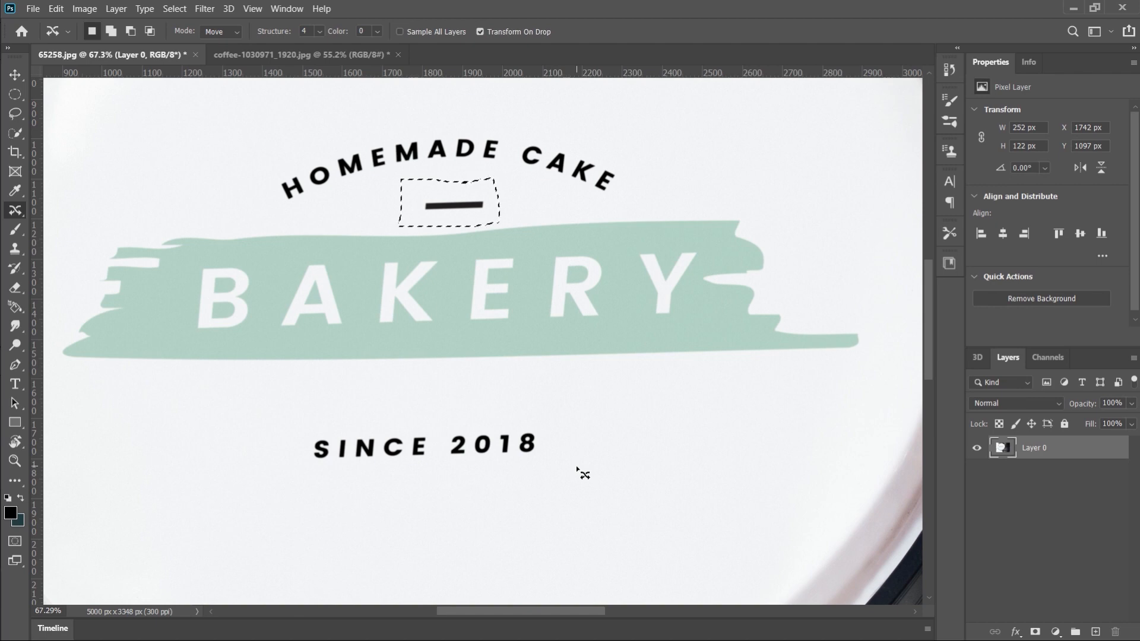
pyautogui.press('v')
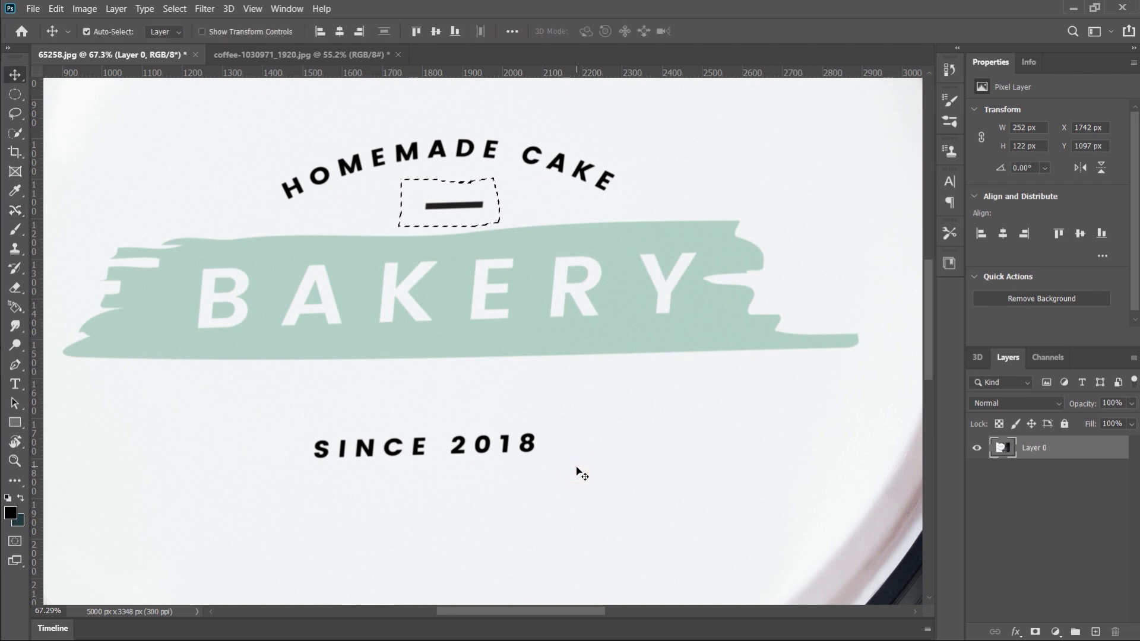
pyautogui.hotkey('ctrl', 'd')
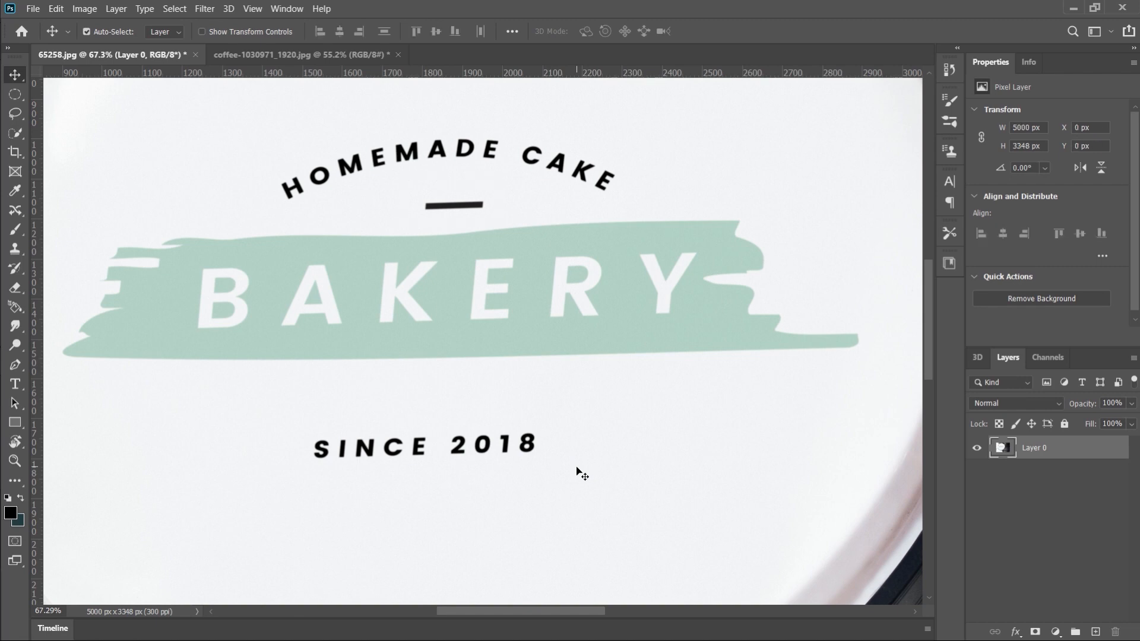